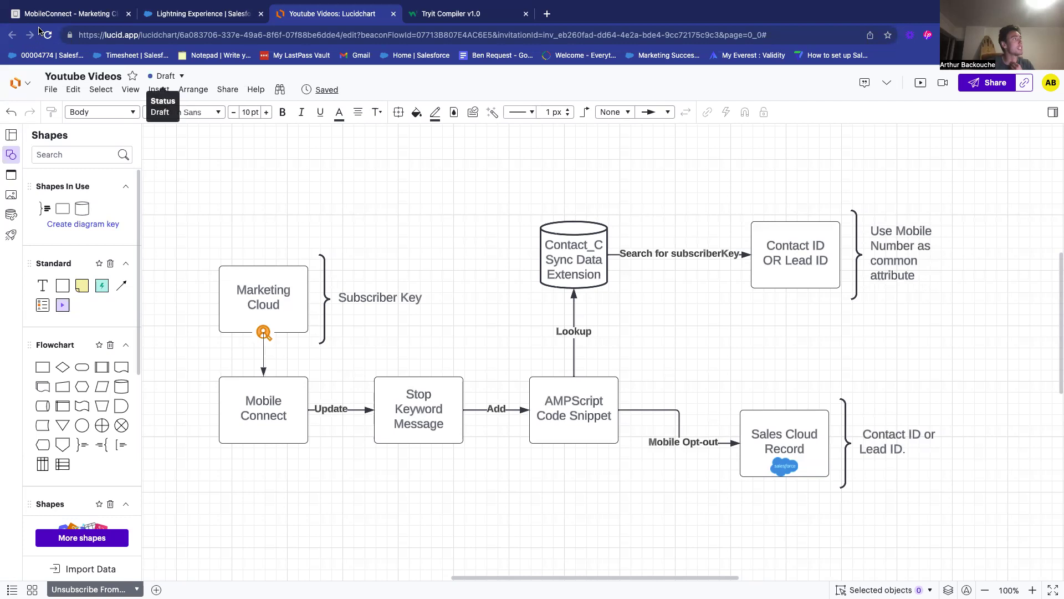
# Review the Lucidchart opt-out flow diagram, then bring up MobileConnect's short code Code Details
pyautogui.click(51, 15)
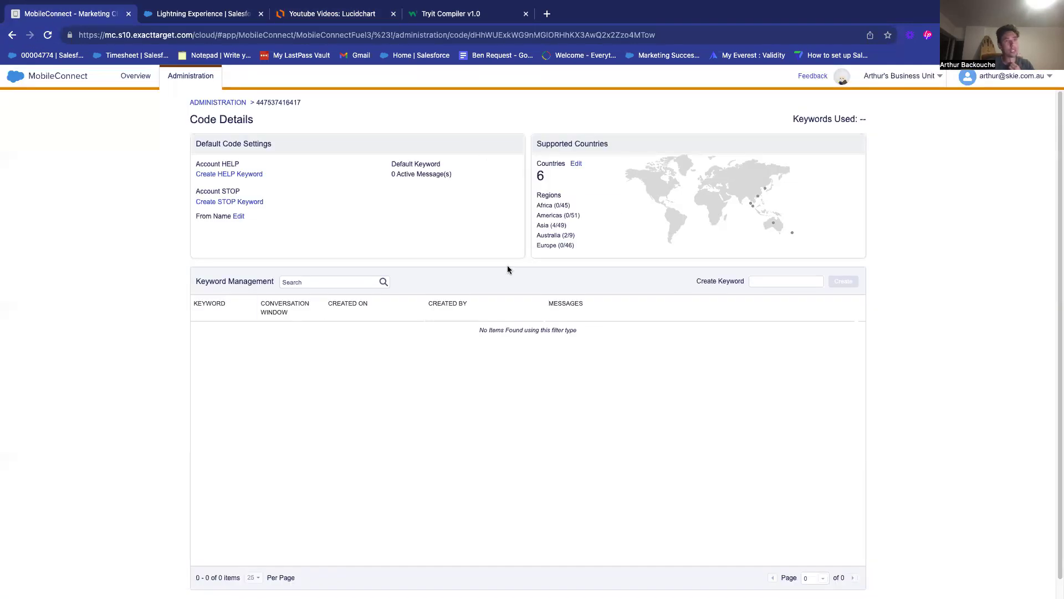
pyautogui.click(300, 14)
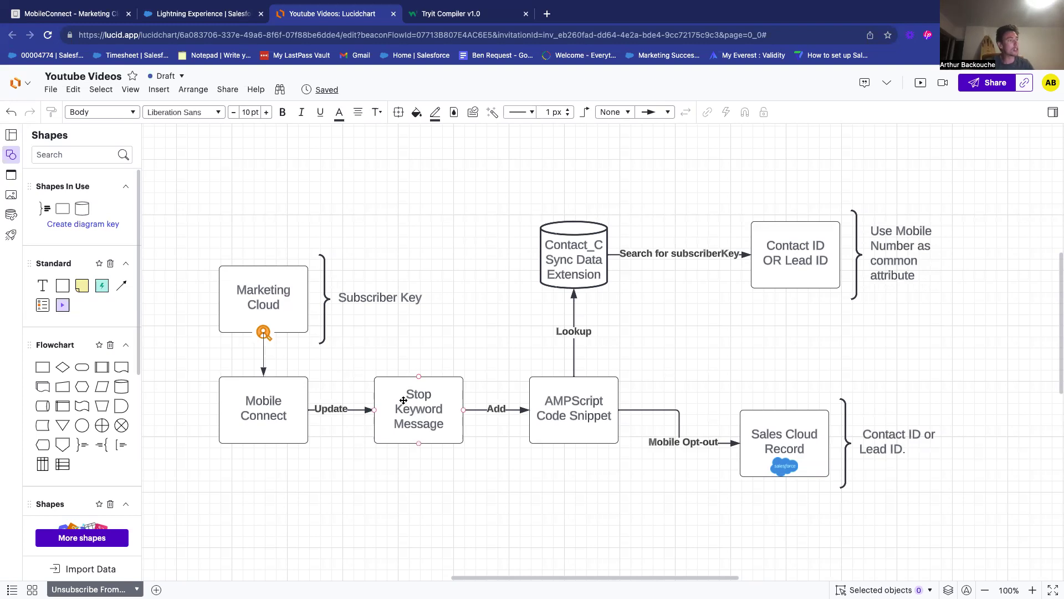
pyautogui.click(101, 21)
# Start a new STOP keyword for the short code and enter BONJOUR as the keyword
pyautogui.click(247, 202)
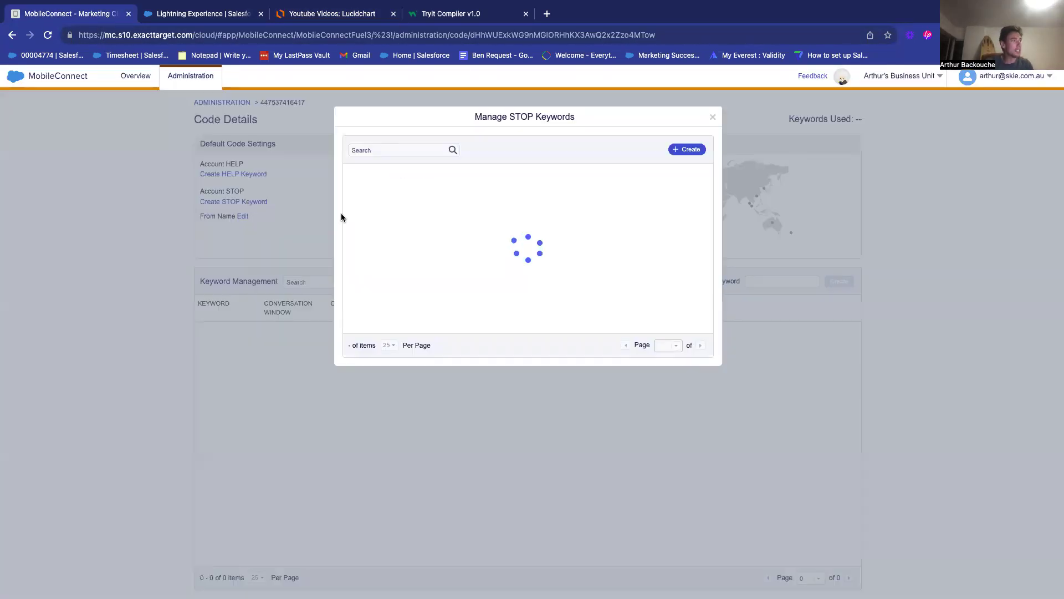
pyautogui.click(688, 150)
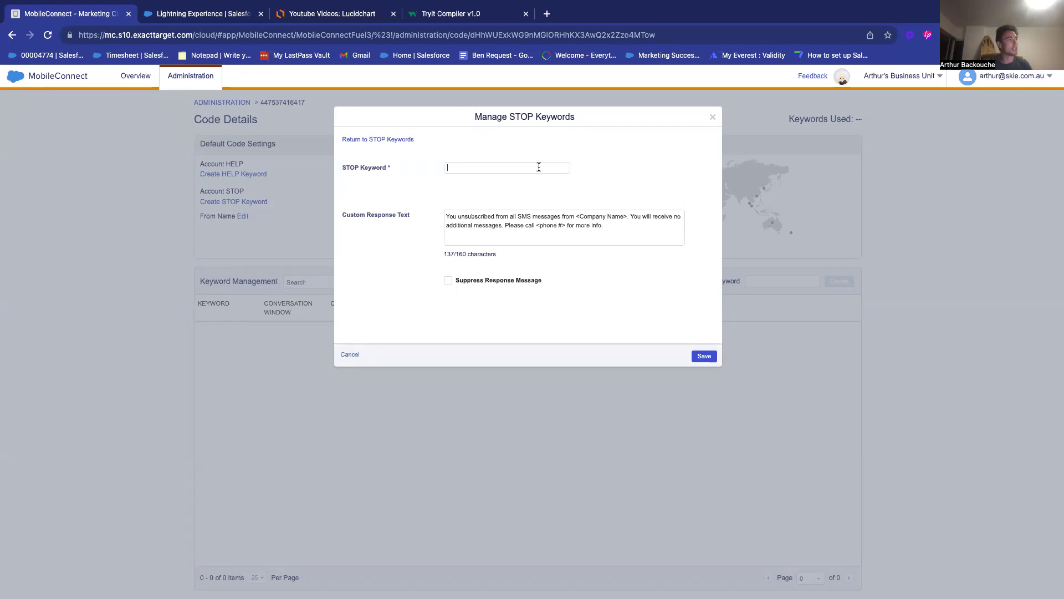
pyautogui.write('BONJ')
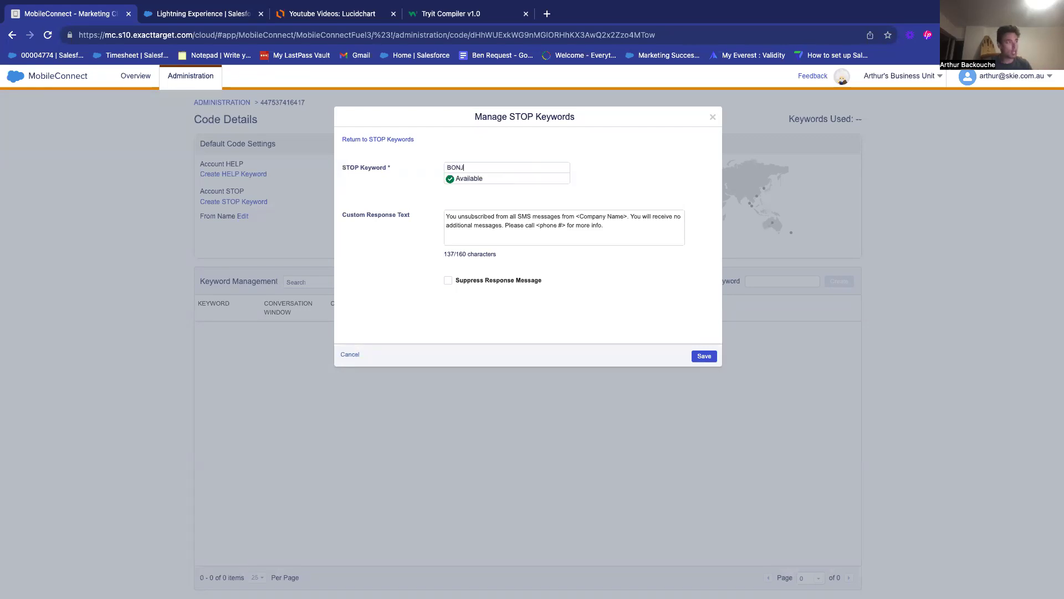
pyautogui.write('OUR')
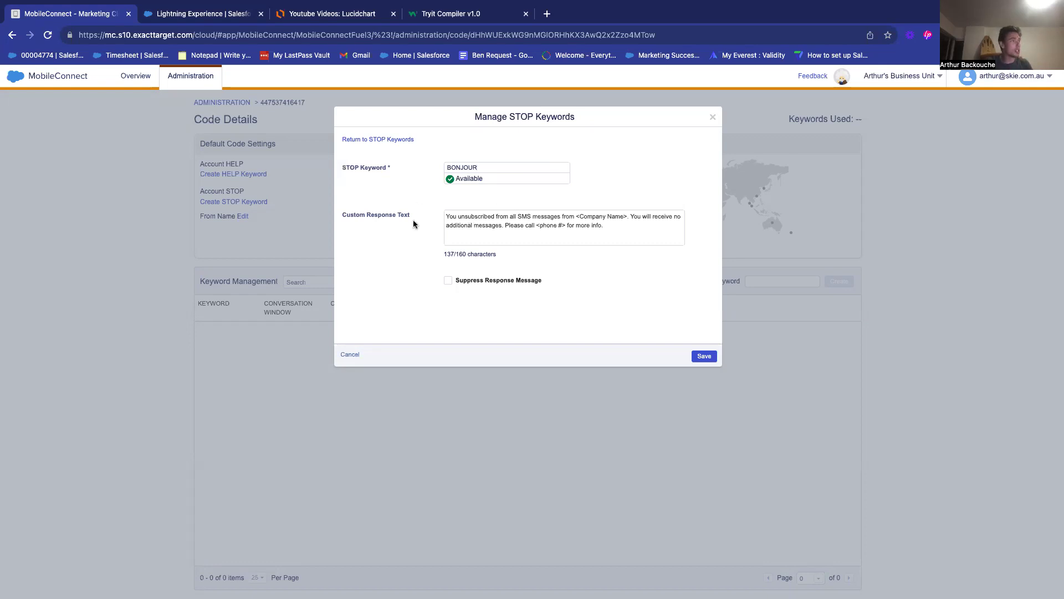
pyautogui.click(405, 244)
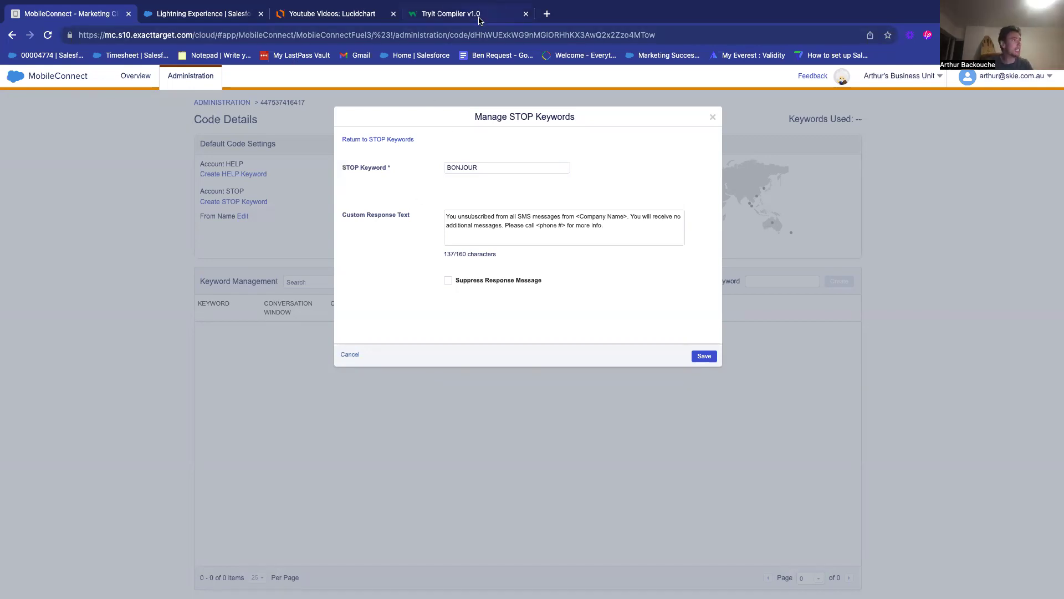
# Select the entire AMPscript opt-out snippet in the Tryit Compiler editor for copying
pyautogui.click(480, 16)
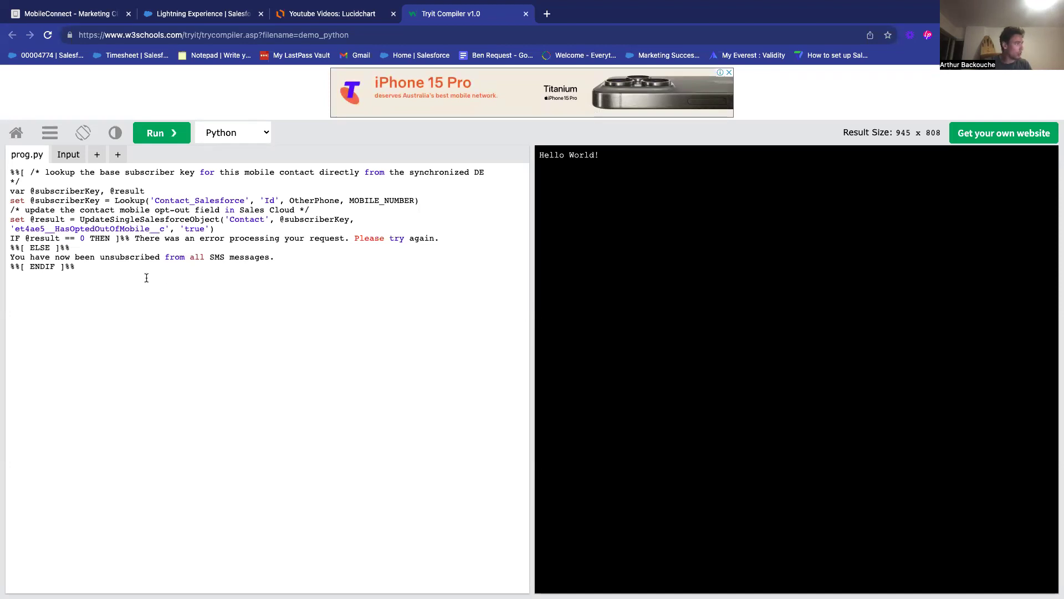
pyautogui.moveTo(143, 271); pyautogui.dragTo(10, 172)
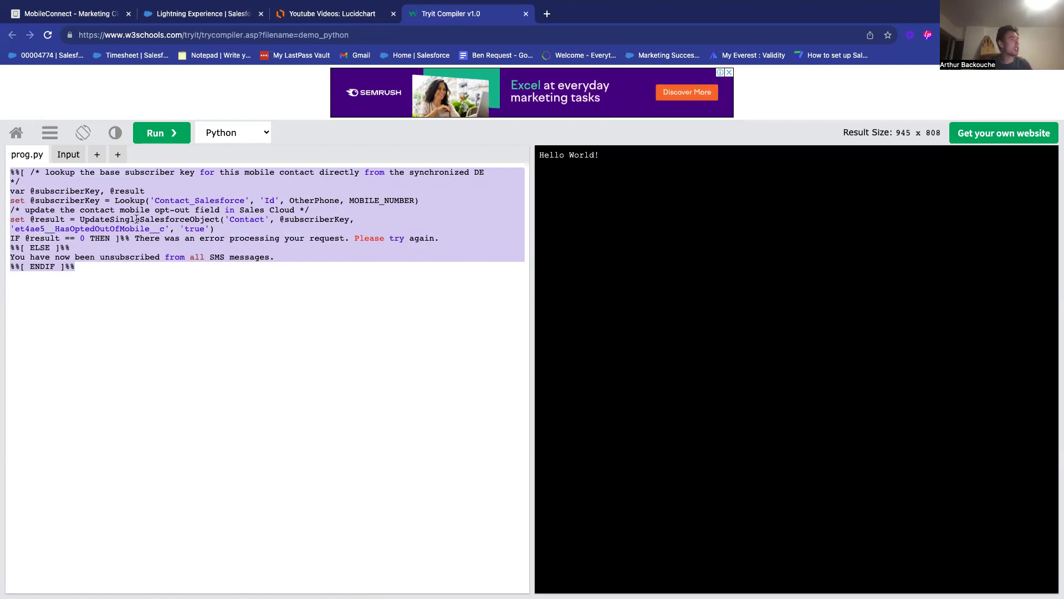
pyautogui.moveTo(135, 238); pyautogui.dragTo(350, 239)
pyautogui.click(281, 273)
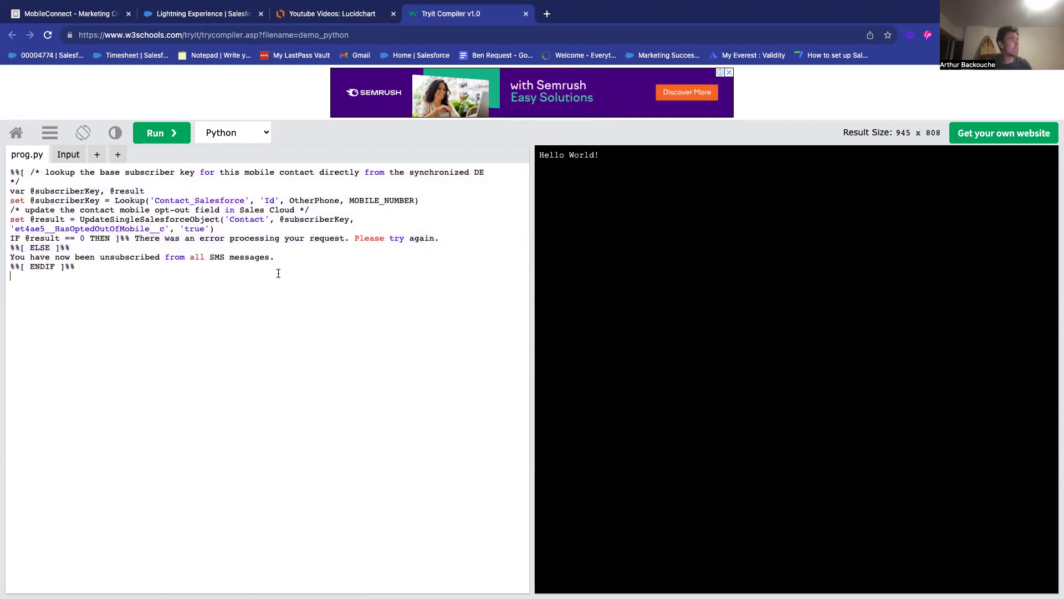
pyautogui.moveTo(176, 288); pyautogui.dragTo(1, 170)
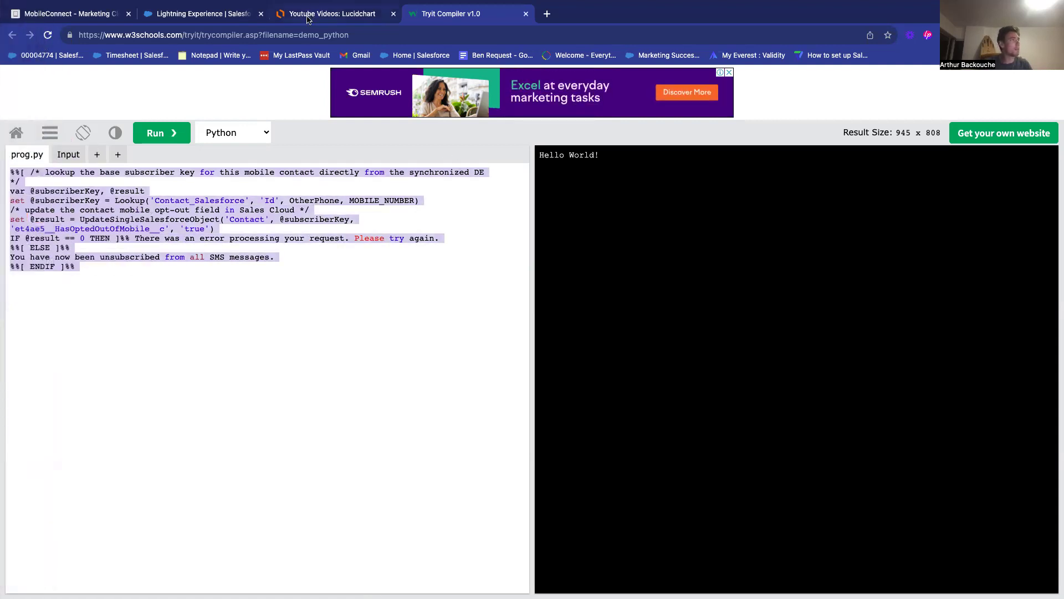
# Replace BONJOUR's default custom response text with the pasted AMPscript snippet
pyautogui.click(187, 15)
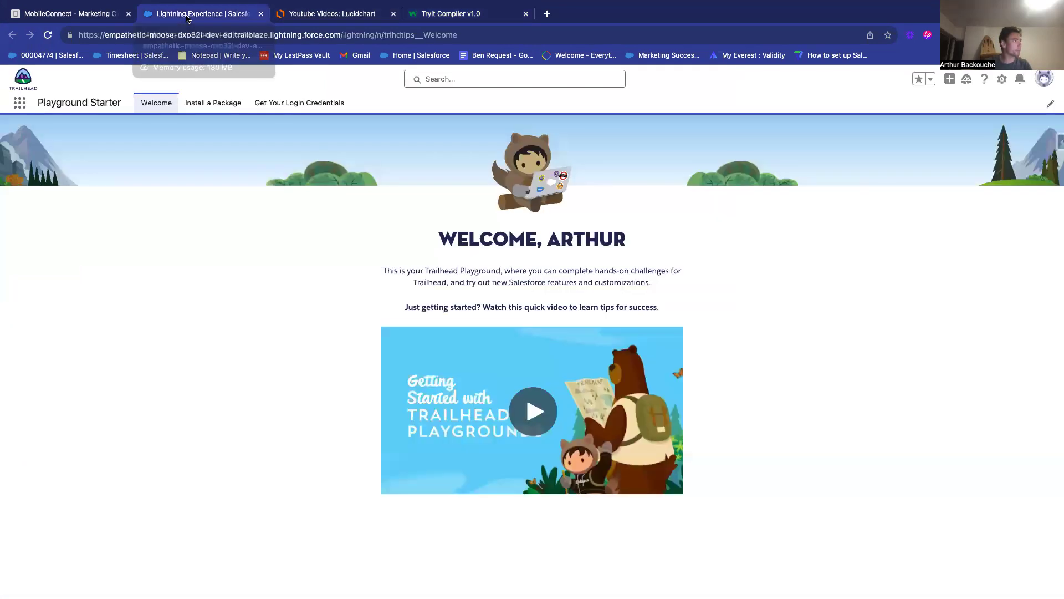
pyautogui.click(88, 15)
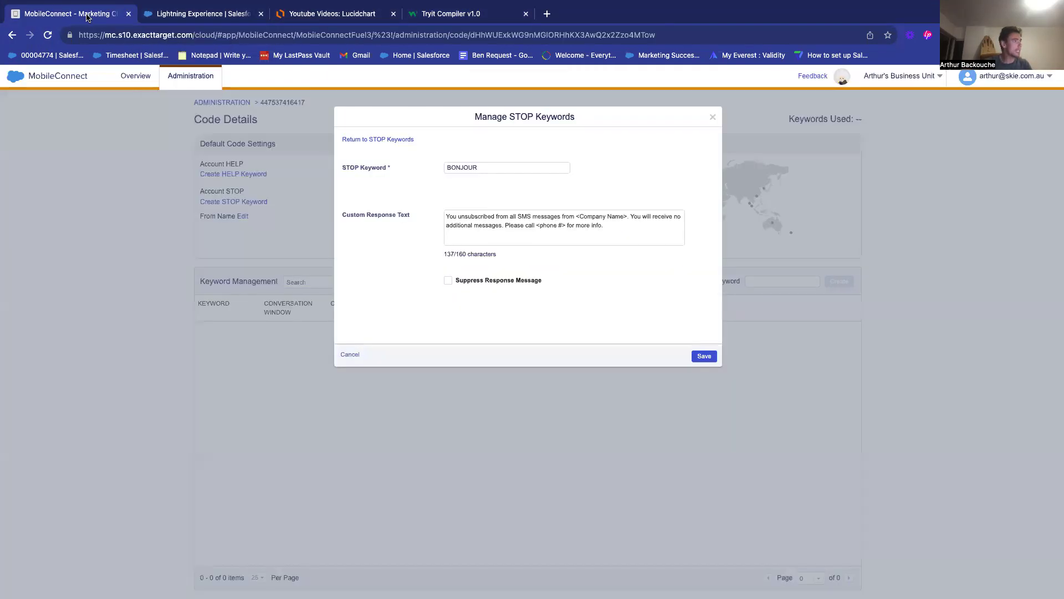
pyautogui.click(452, 218)
pyautogui.hotkey('ctrl', 'a')
pyautogui.hotkey('ctrl', 'v')
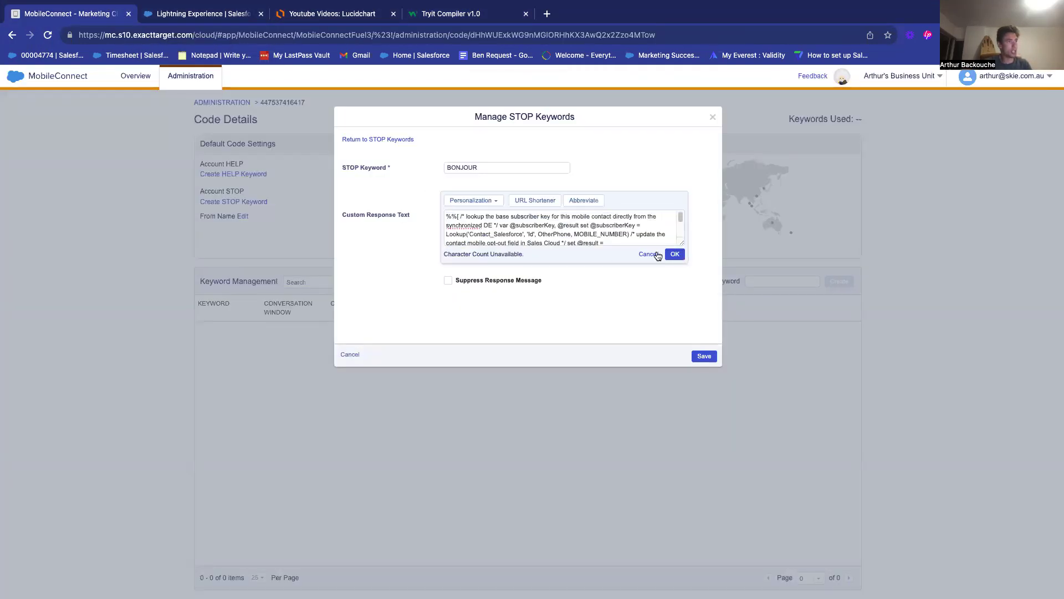
pyautogui.click(674, 254)
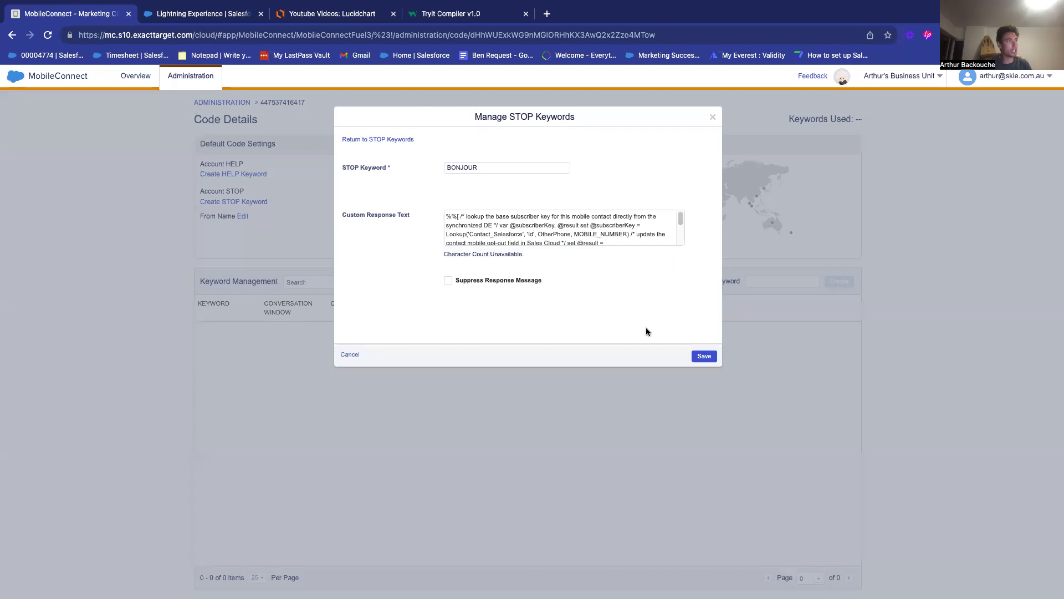
# Save the BONJOUR STOP keyword, close the dialog, and return to the Lucidchart diagram
pyautogui.click(704, 356)
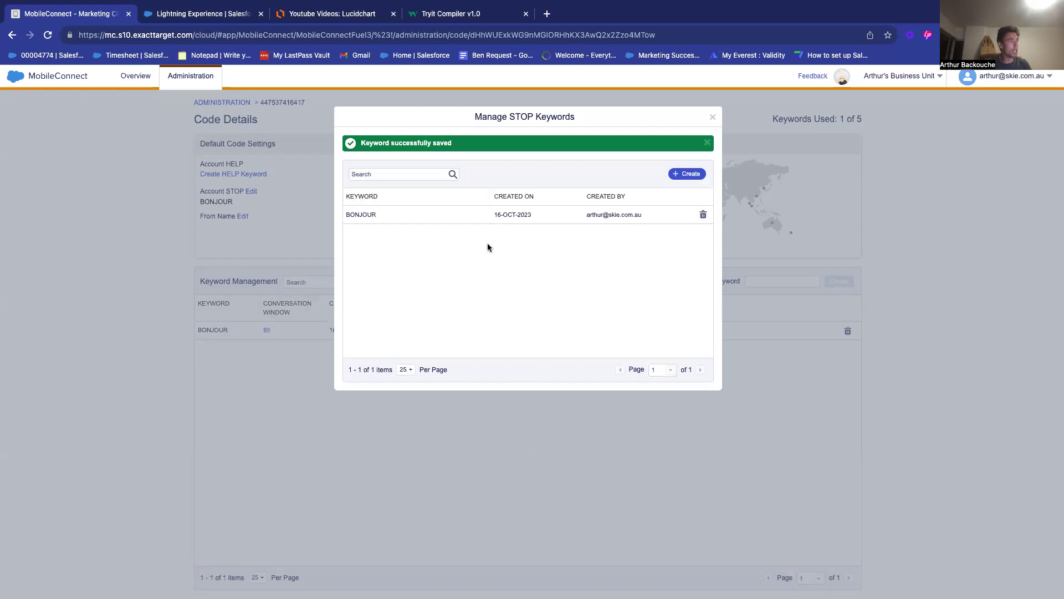
pyautogui.click(712, 119)
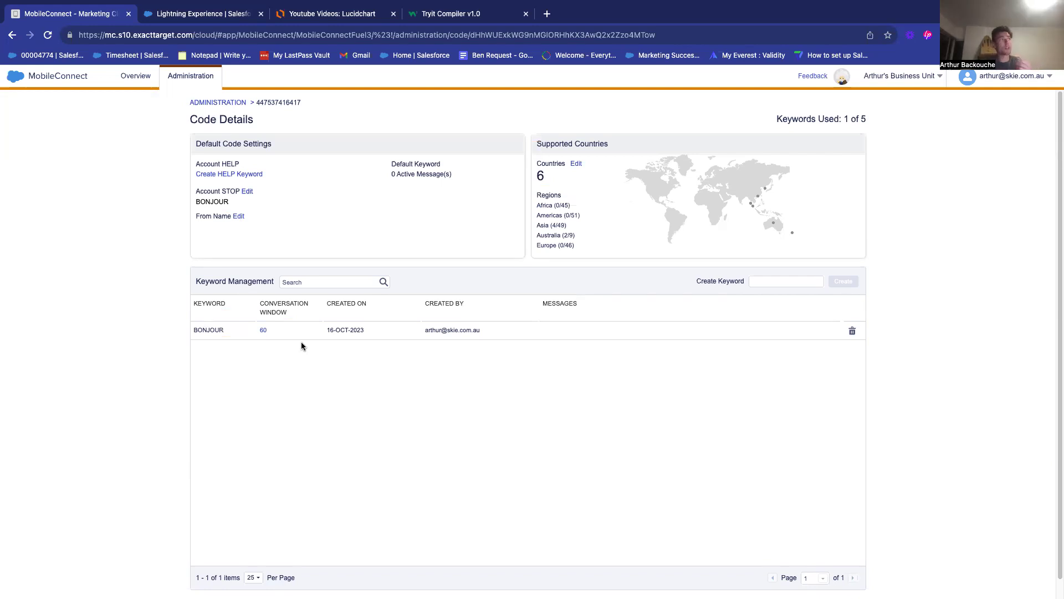
pyautogui.click(331, 13)
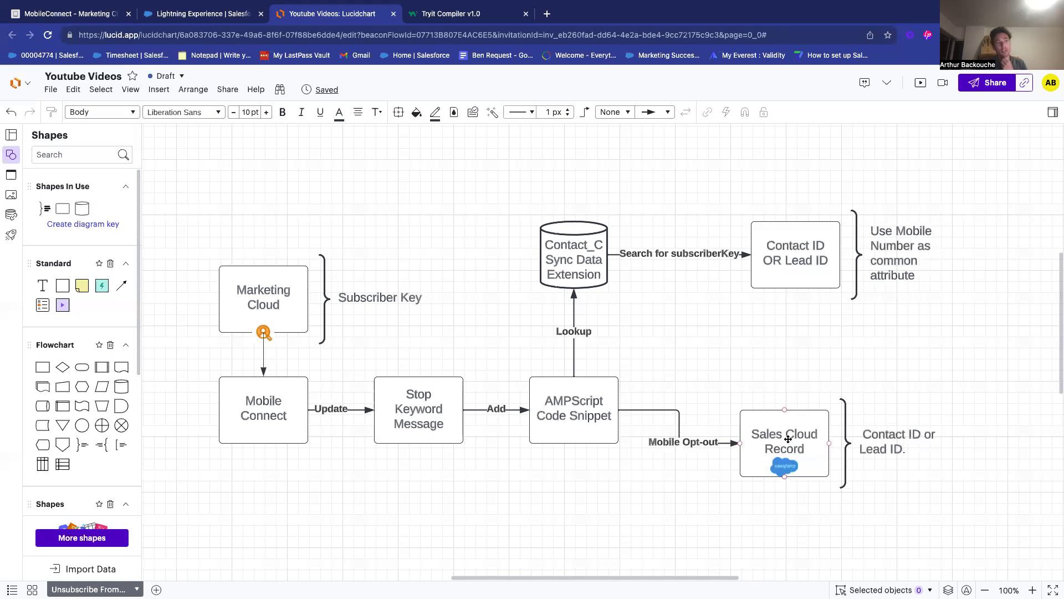
# Switch to the Salesforce Trailhead Playground org in Lightning Experience
pyautogui.click(243, 21)
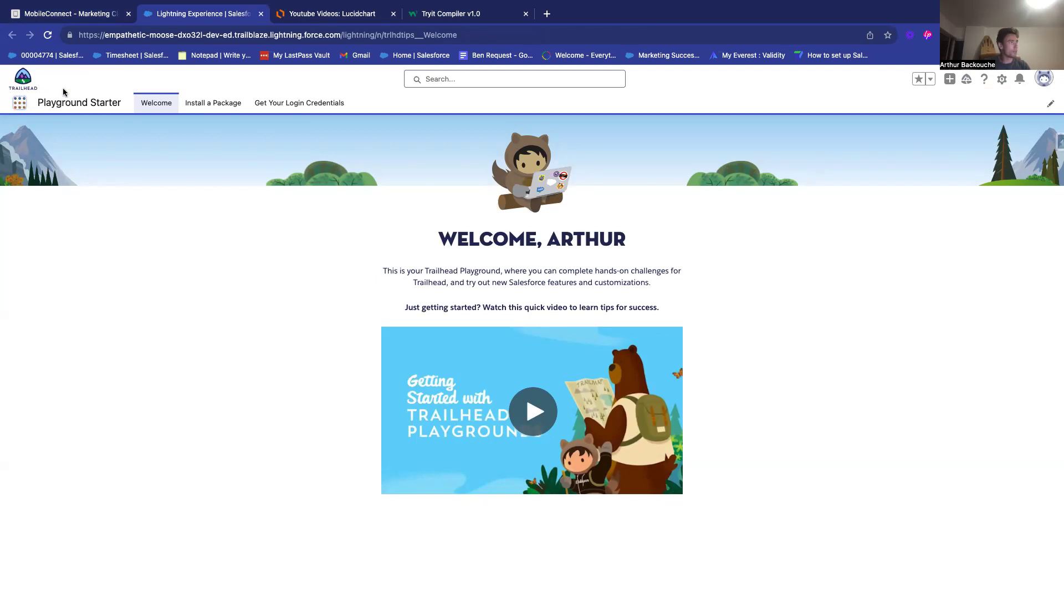
# Open a contact from All Contacts in the Sales app, then the Contact object's Setup page
pyautogui.click(19, 105)
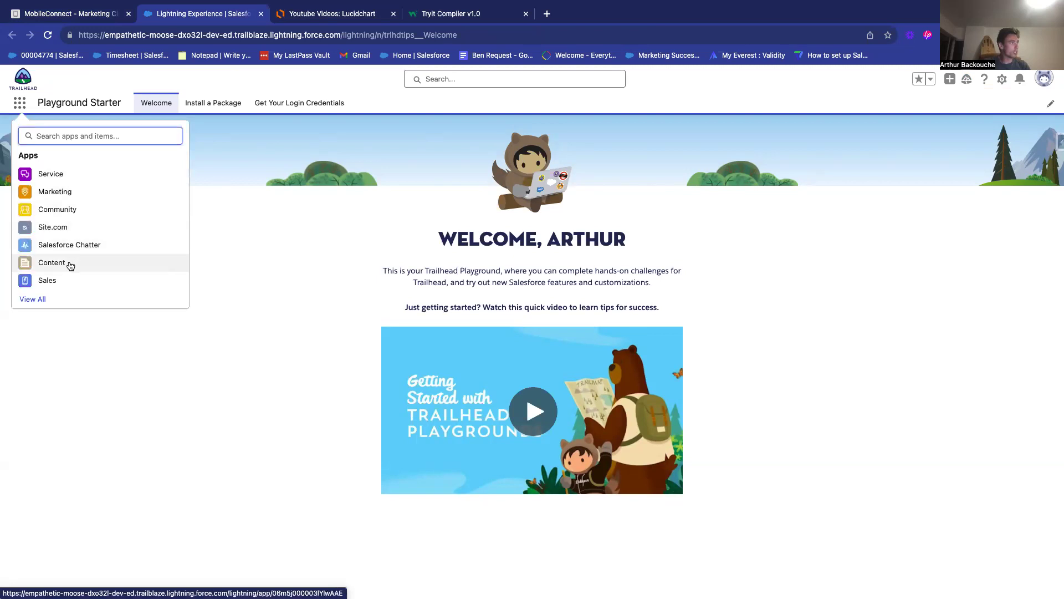
pyautogui.click(57, 280)
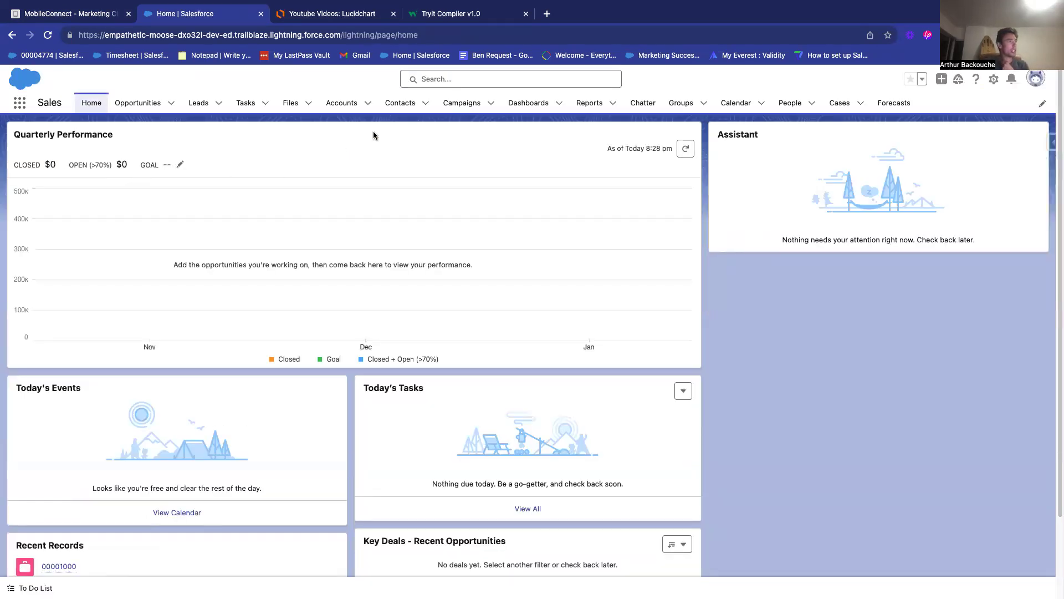
pyautogui.click(399, 104)
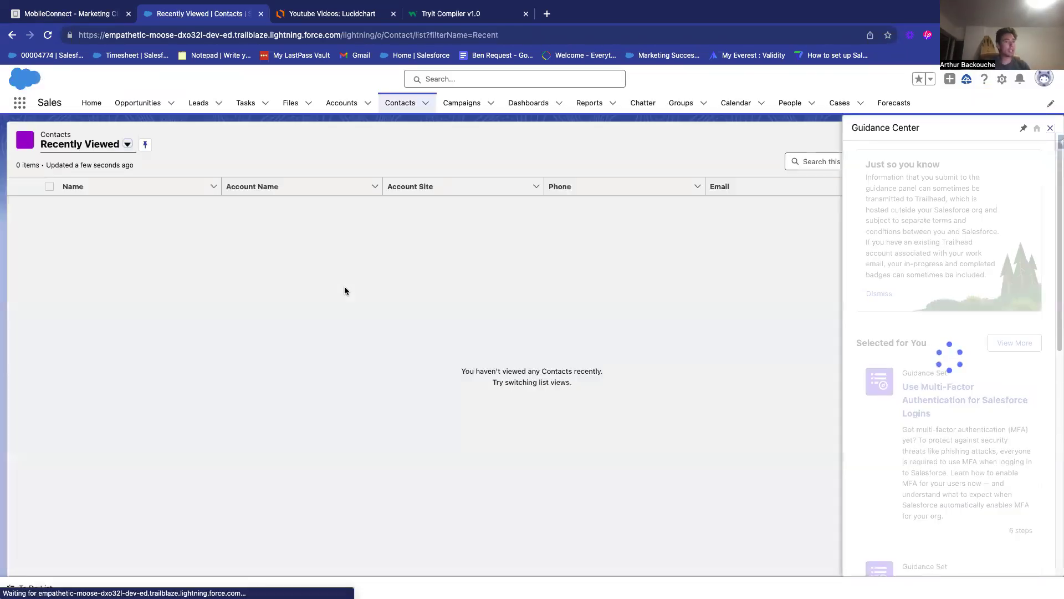
pyautogui.click(127, 144)
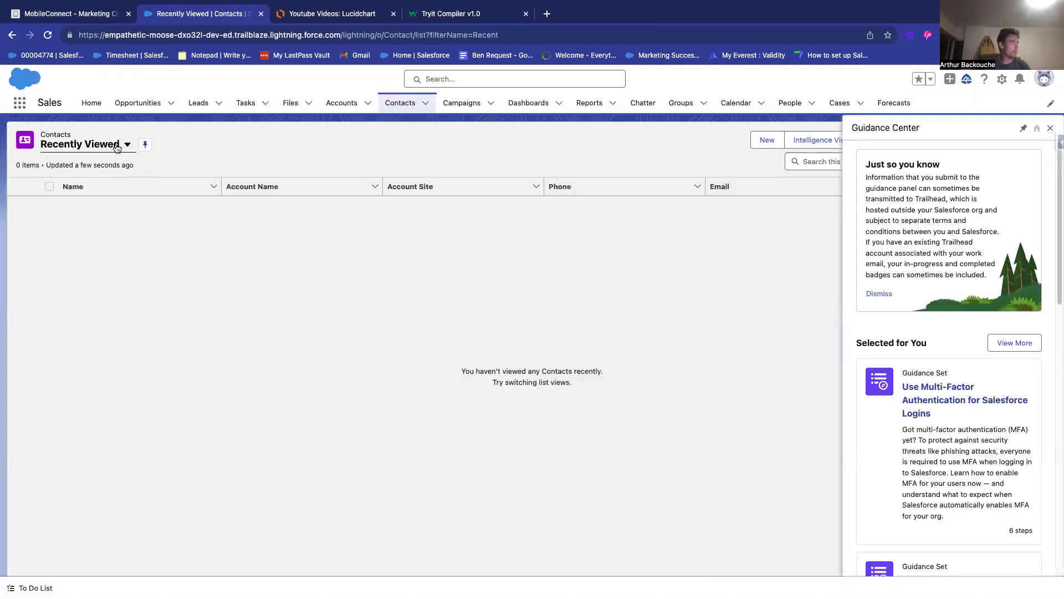
pyautogui.click(104, 189)
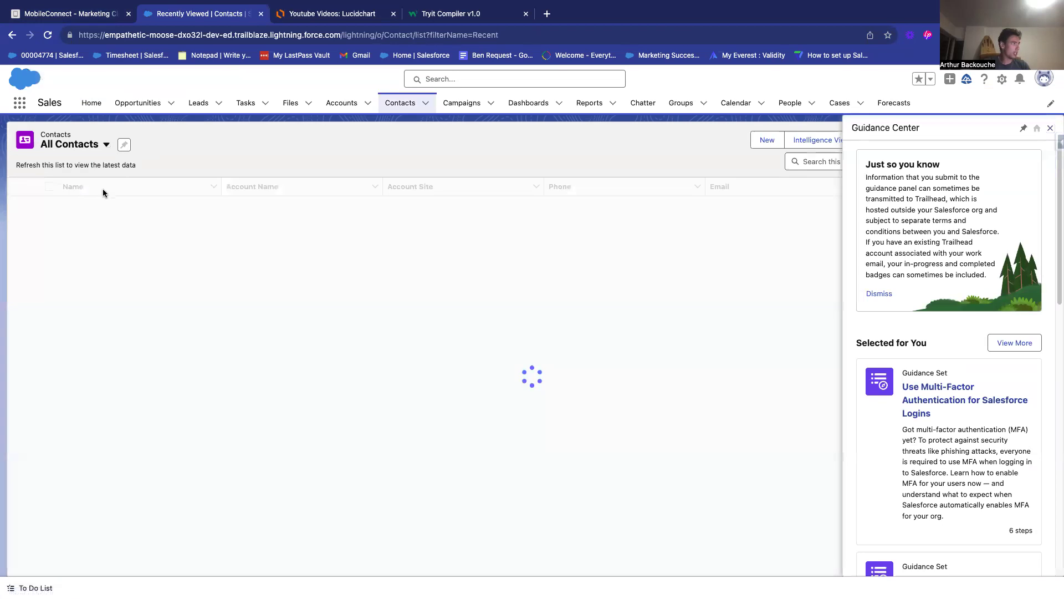
pyautogui.click(91, 238)
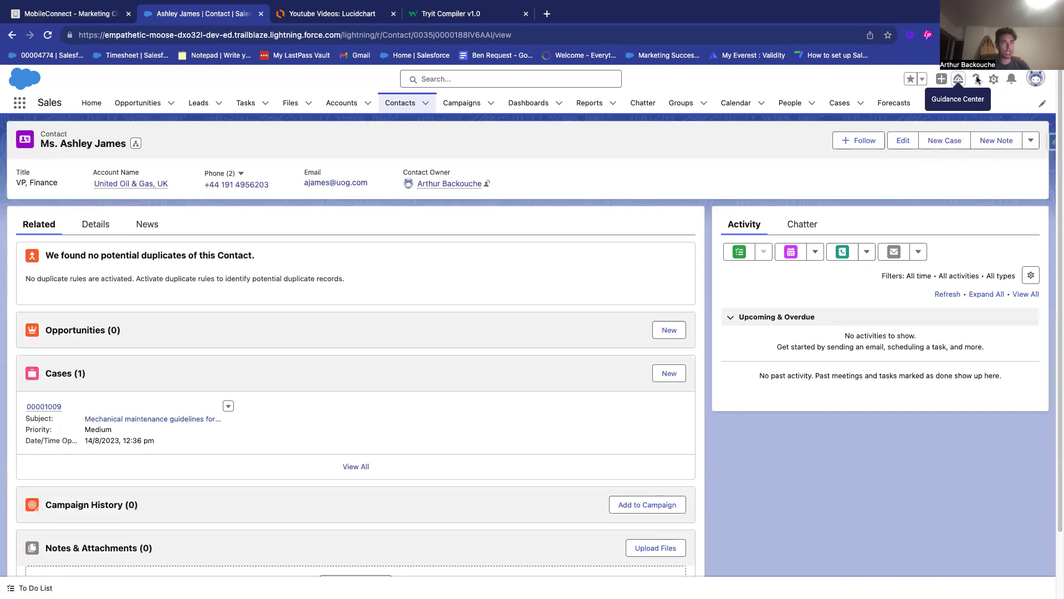
pyautogui.click(994, 78)
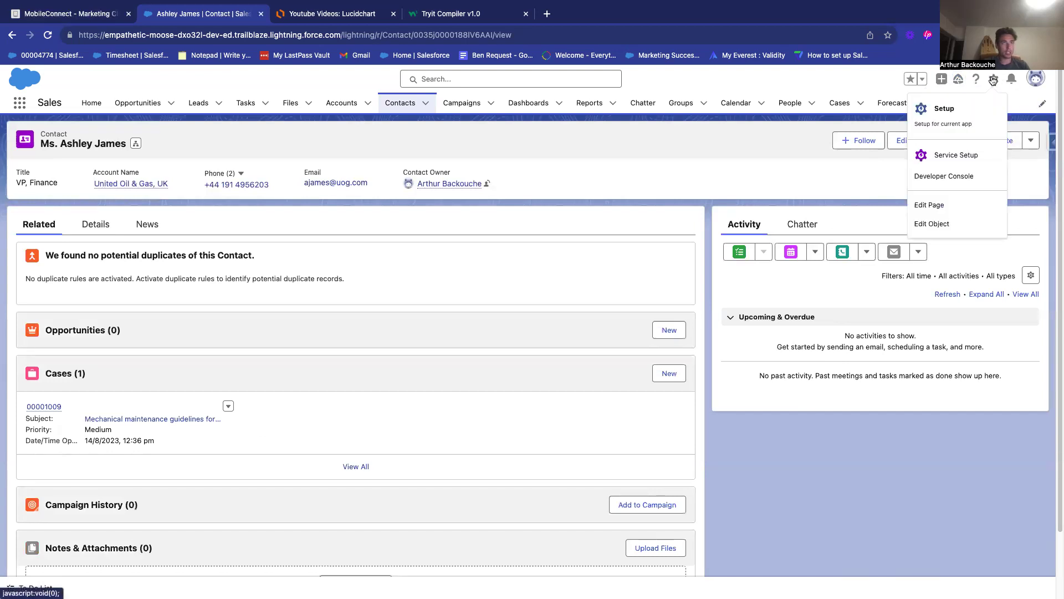
pyautogui.click(932, 225)
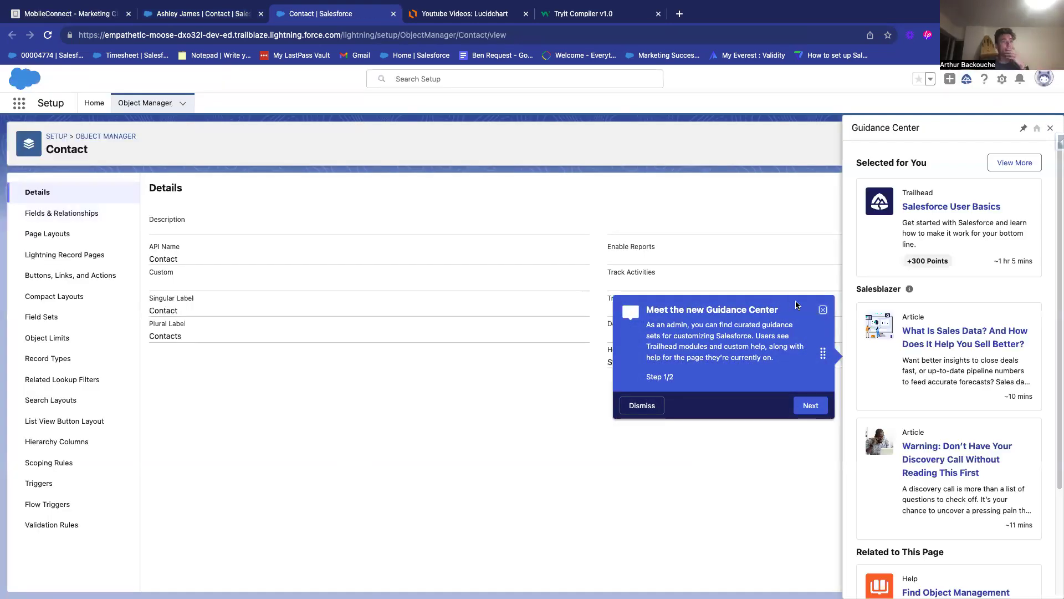
# Dismiss the guidance popups and show the Contact object's Fields & Relationships list
pyautogui.click(823, 311)
pyautogui.click(61, 213)
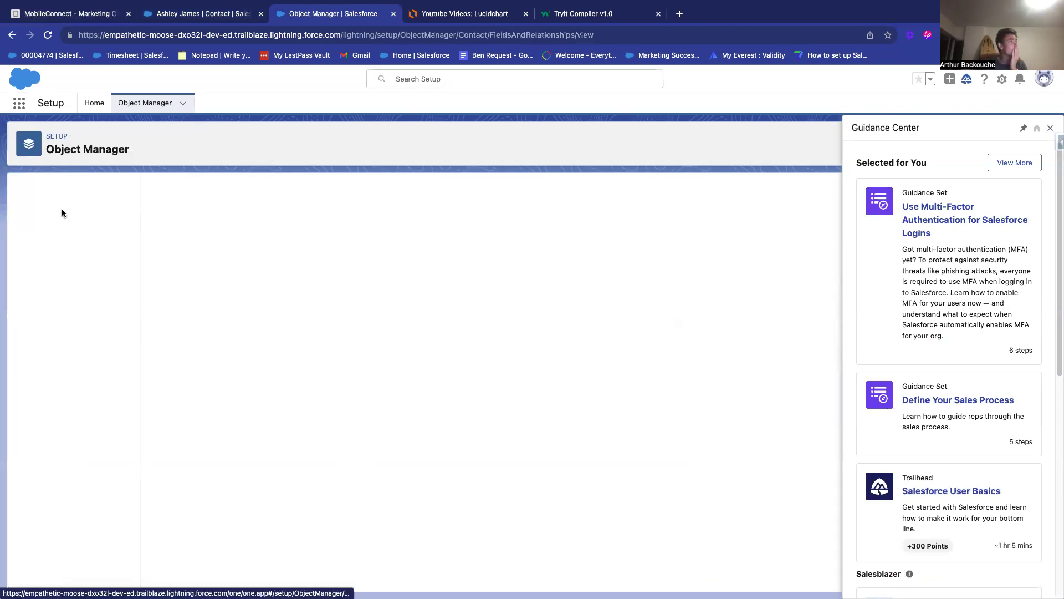
pyautogui.click(1050, 128)
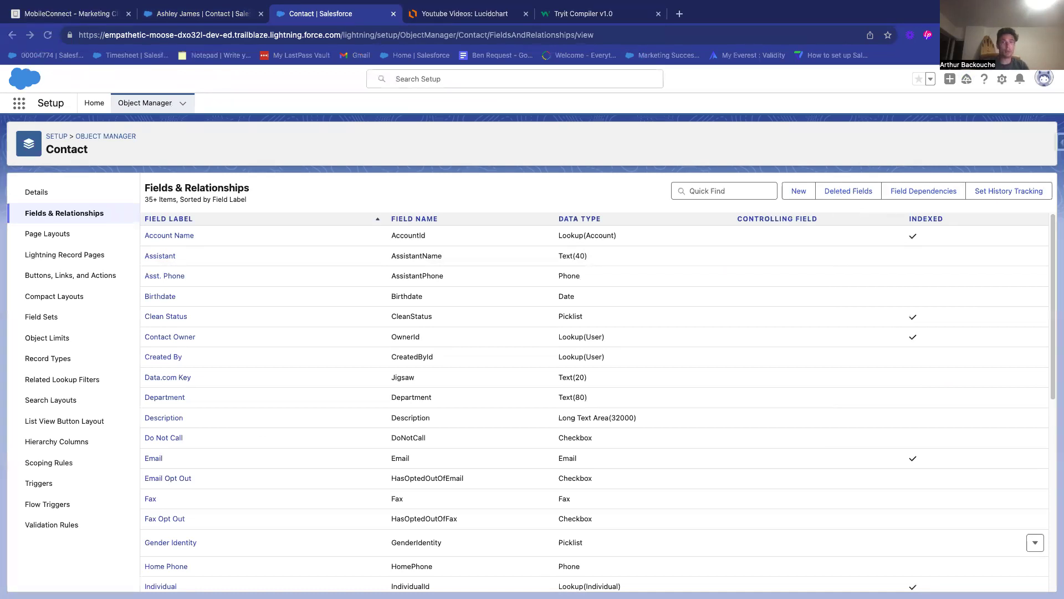
# Search Contact fields for HasOptedOutOfMobile__c, find none, and start a new custom field
pyautogui.click(754, 189)
pyautogui.press('super+v')
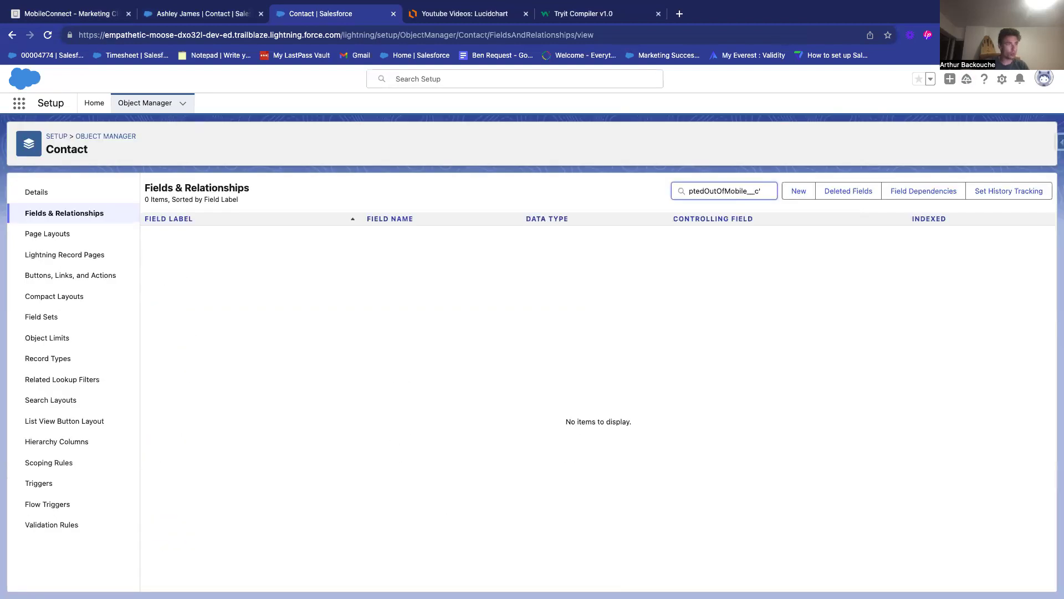
pyautogui.press('BackSpace')
pyautogui.press('super+Left')
pyautogui.press('super+Right')
pyautogui.press('super+Left')
pyautogui.press('super+Right')
pyautogui.press('super+Left')
pyautogui.click(796, 192)
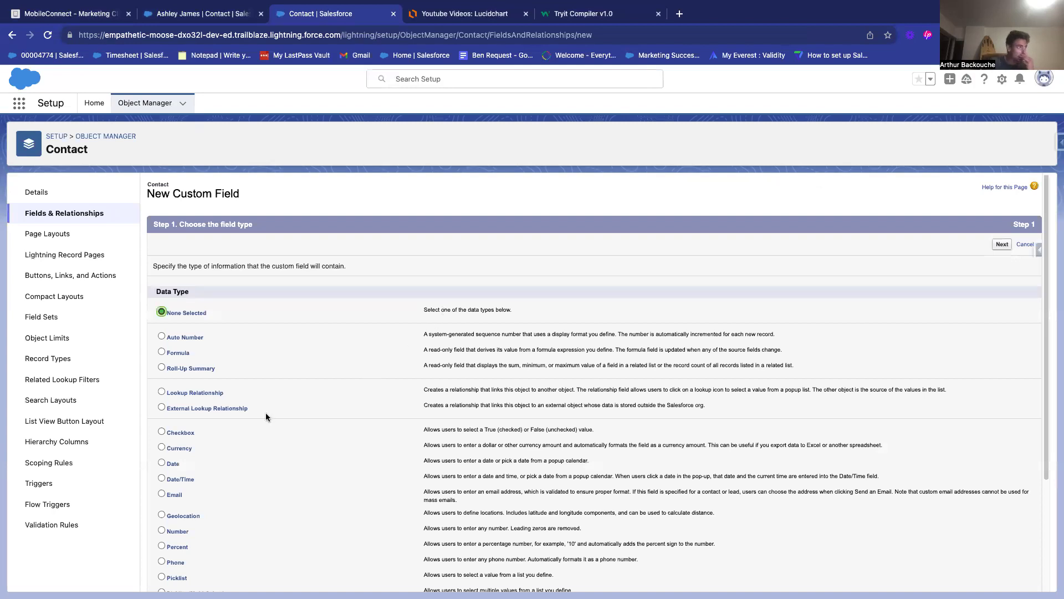
# Choose Checkbox as the new Contact field's data type
pyautogui.scroll(-3, 269, 492)
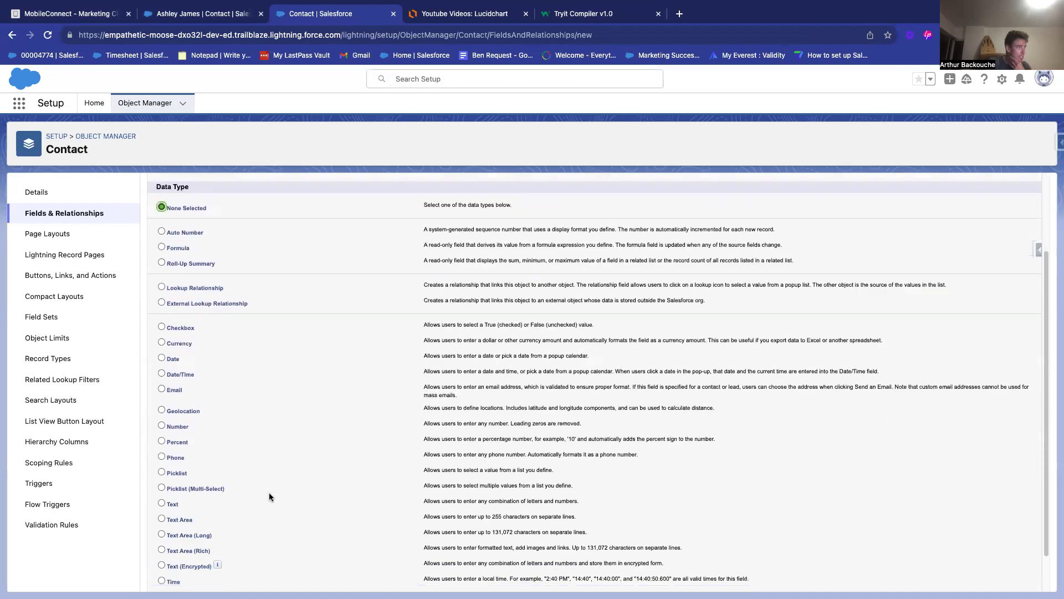
pyautogui.scroll(-2, 269, 496)
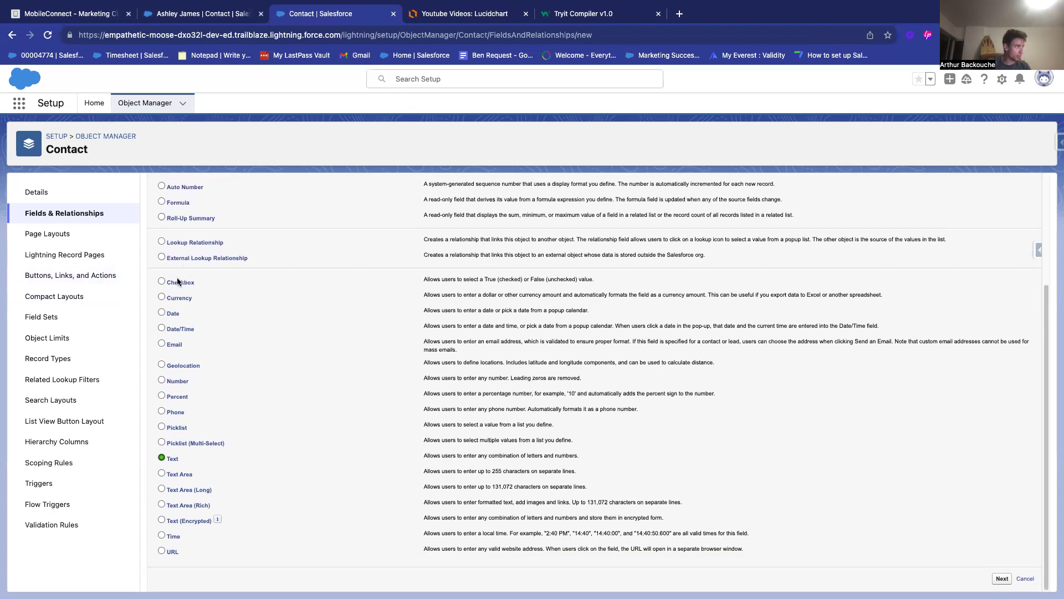
pyautogui.click(997, 579)
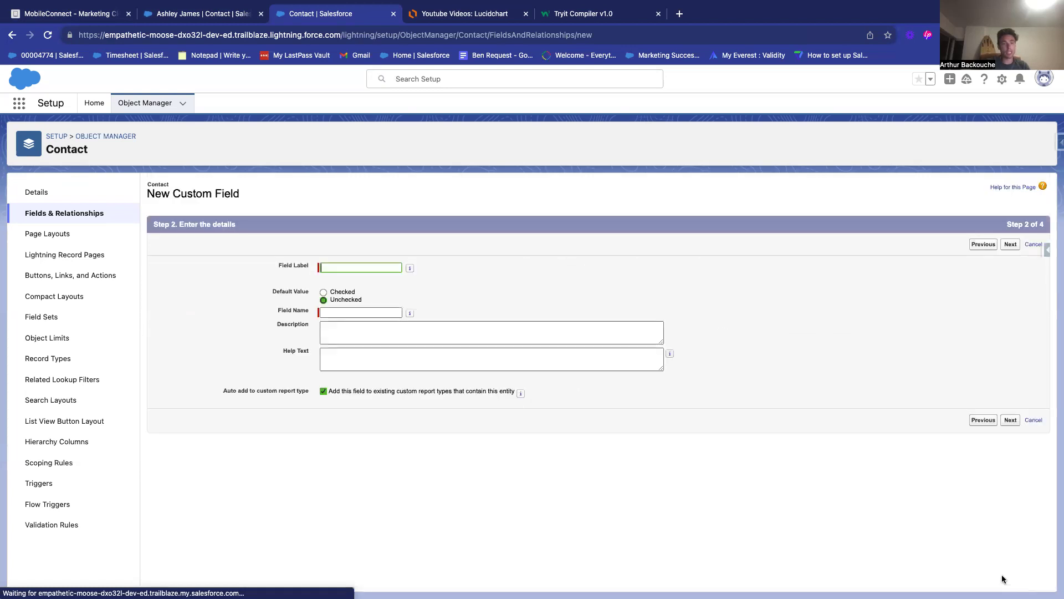
# Label the checkbox Mobile Opt Out, keep default security and all four layouts, and save
pyautogui.press('super+v')
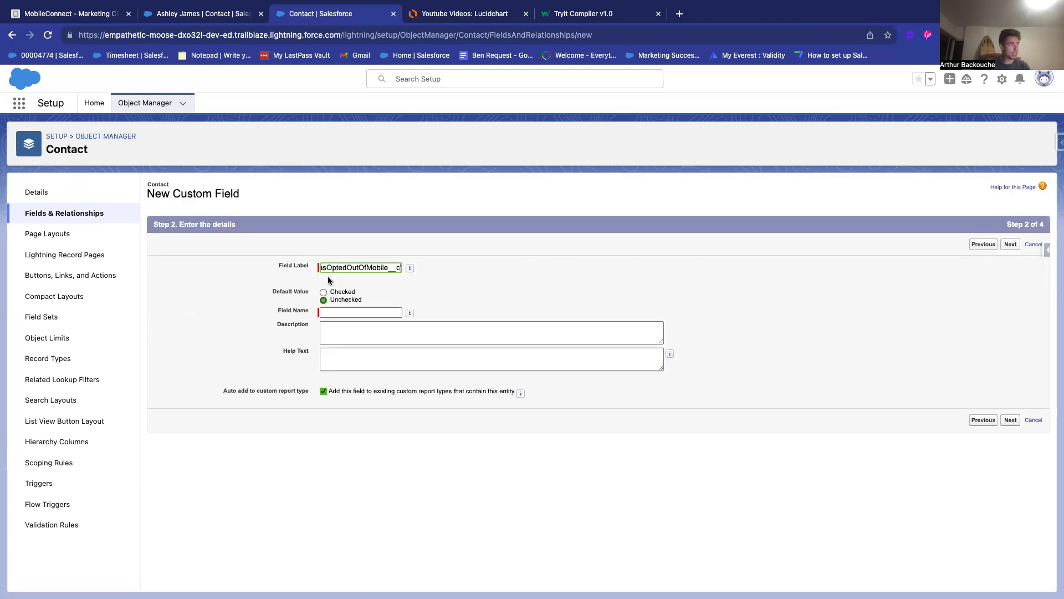
pyautogui.click(227, 314)
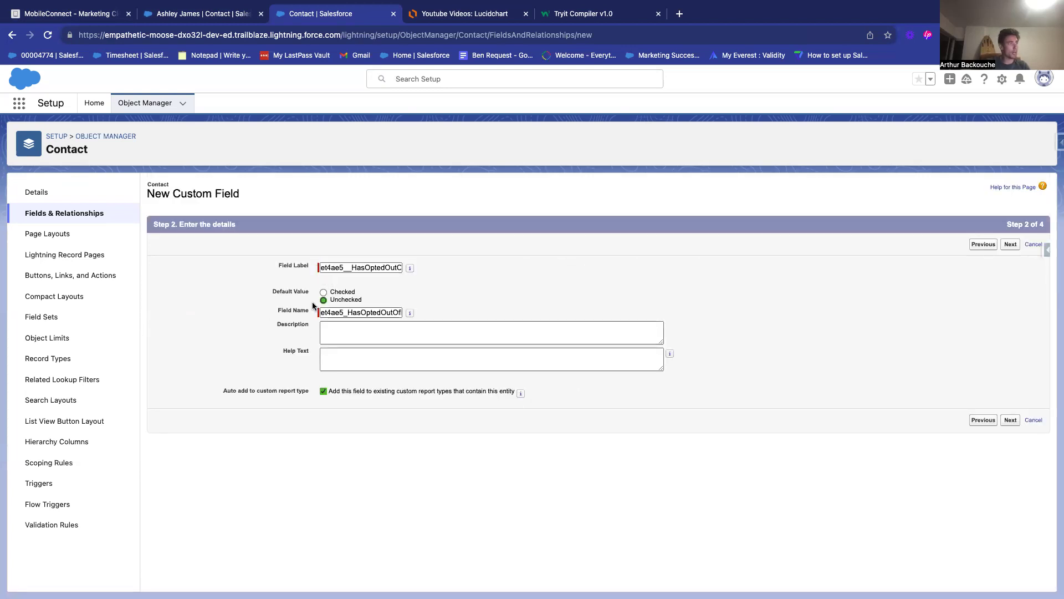
pyautogui.doubleClick(353, 269)
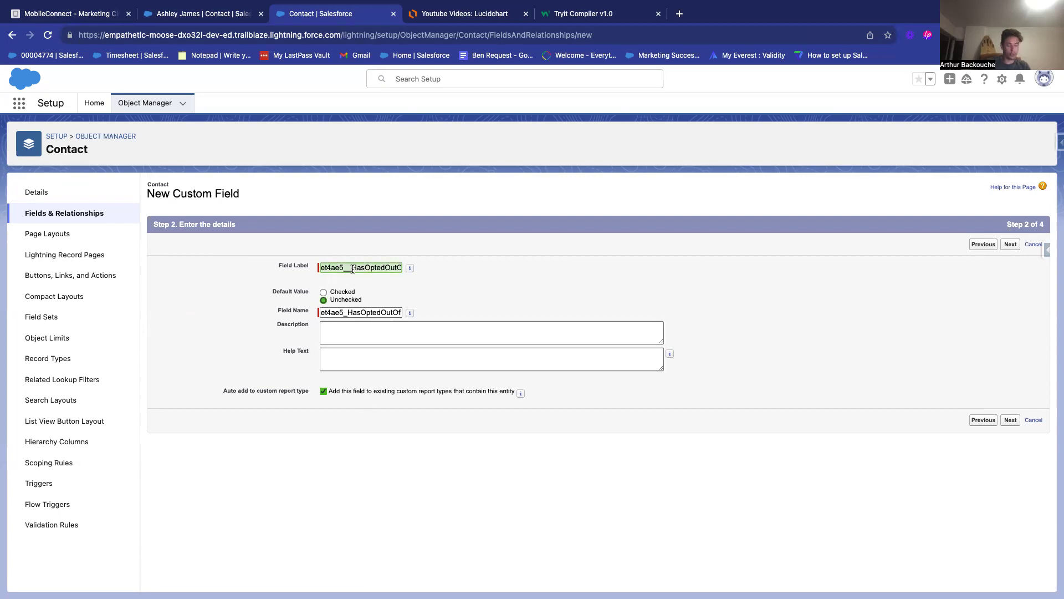
pyautogui.write('Mobile Opt Out')
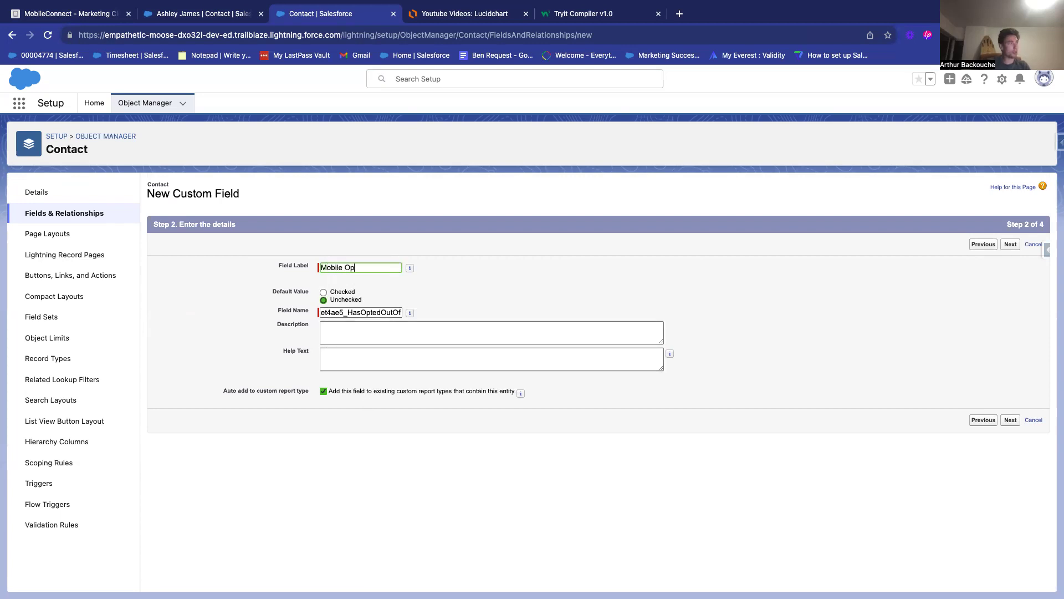
pyautogui.tripleClick(353, 268)
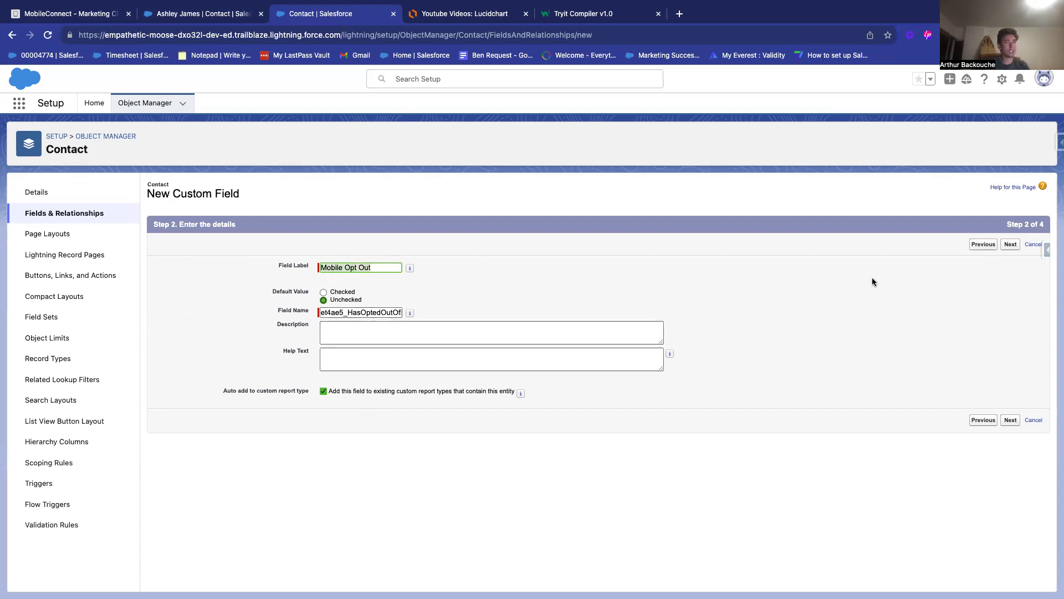
pyautogui.click(1011, 245)
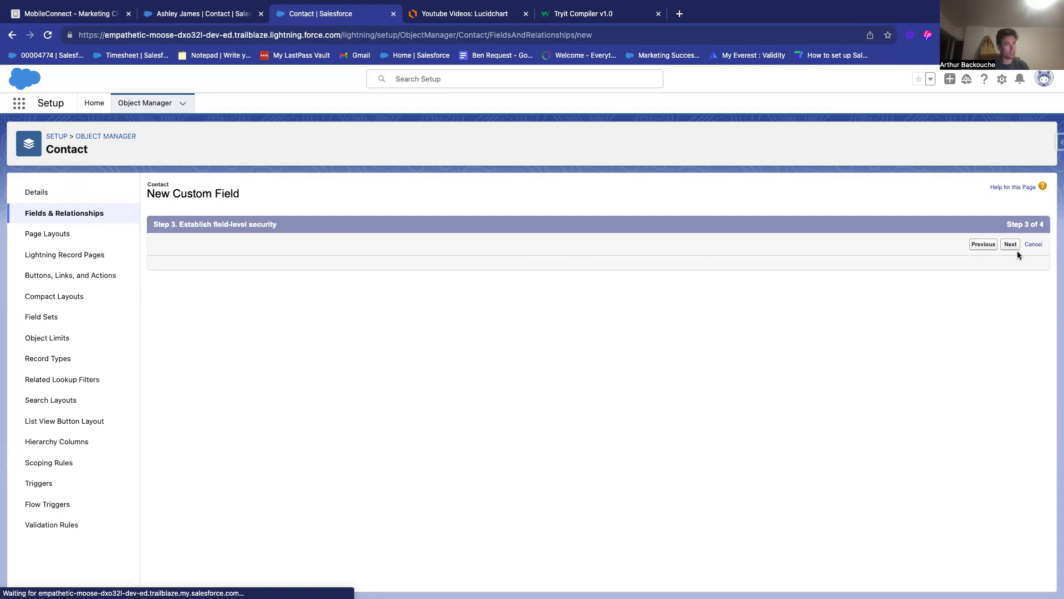
pyautogui.click(1011, 245)
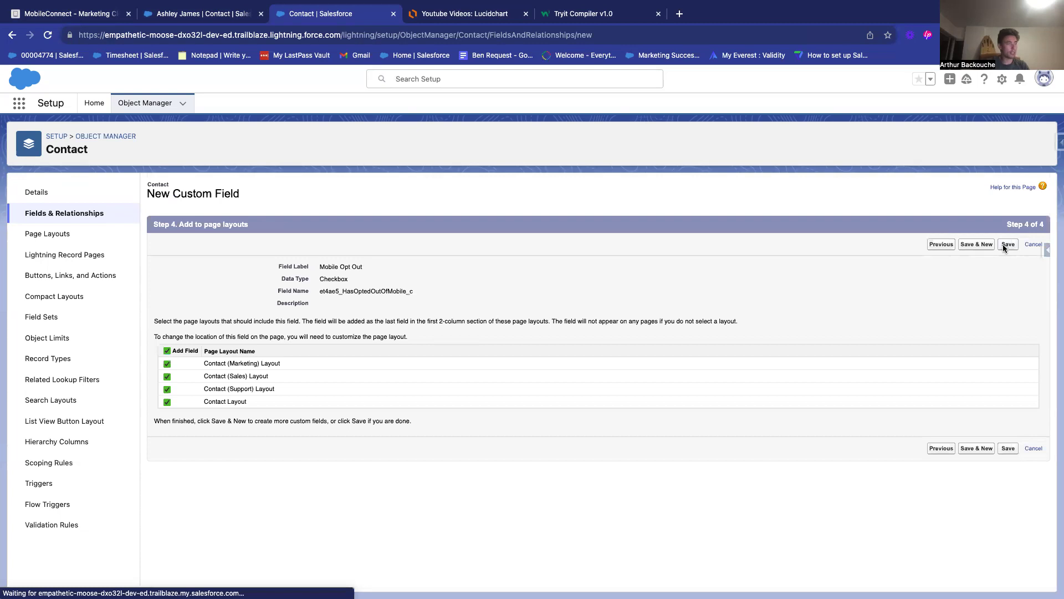
pyautogui.click(1004, 245)
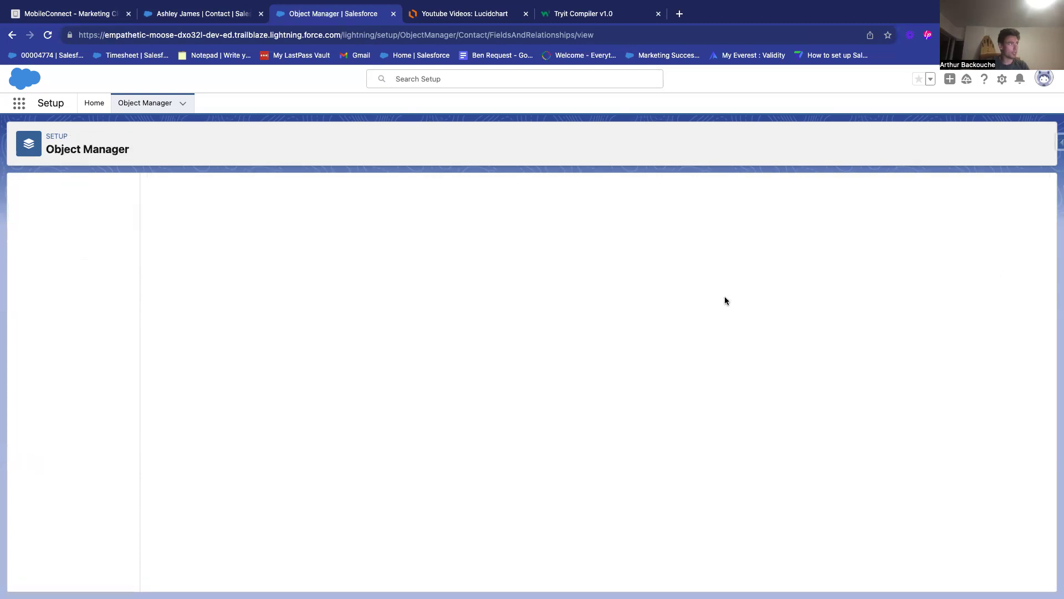
# Confirm the contact's details show an unchecked Mobile Opt Out field, then return to MobileConnect
pyautogui.click(205, 15)
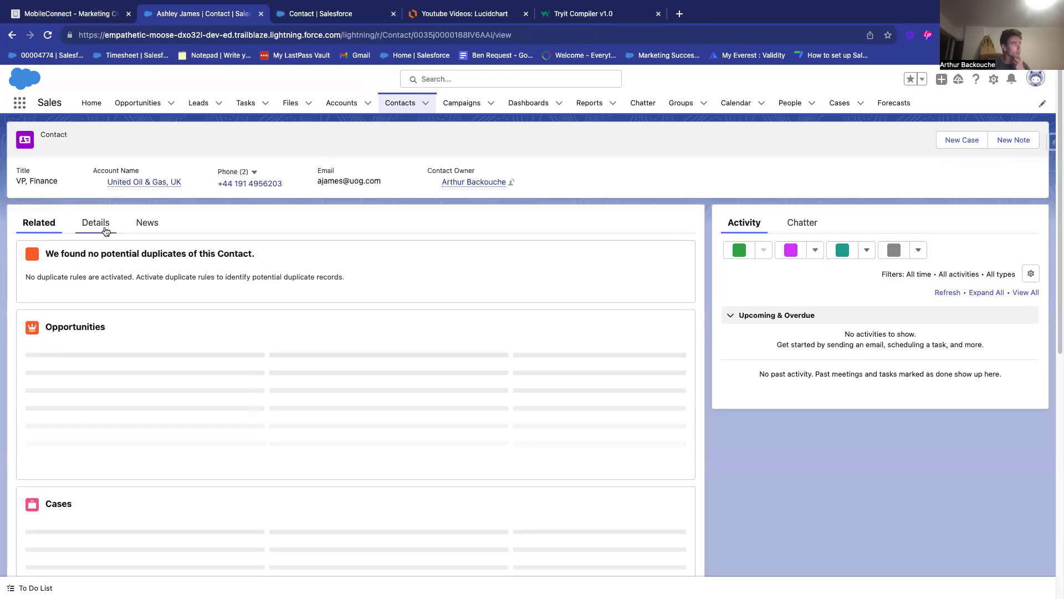
pyautogui.click(106, 230)
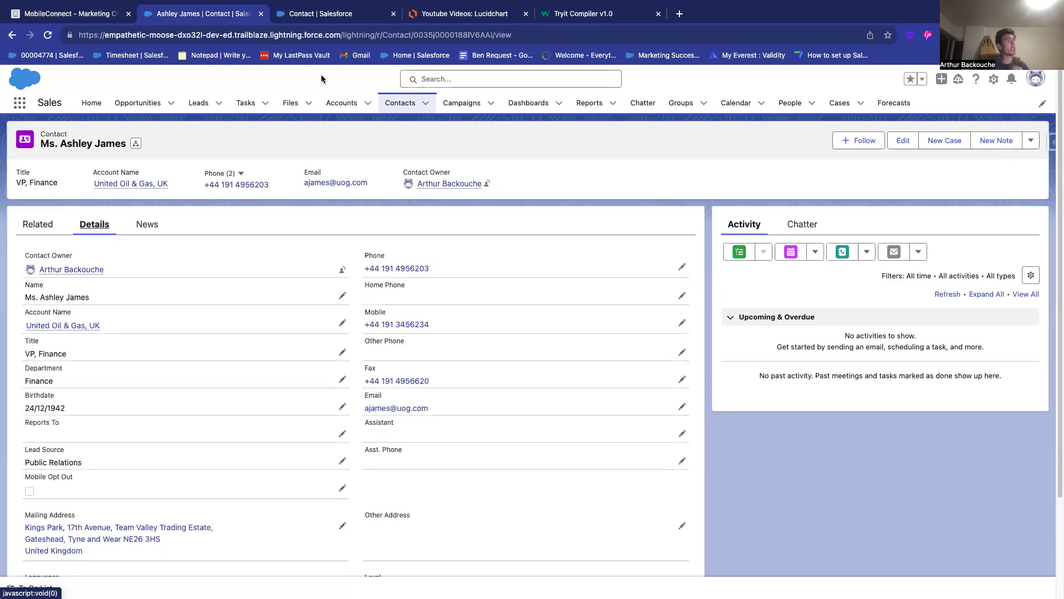
pyautogui.click(348, 18)
pyautogui.click(236, 17)
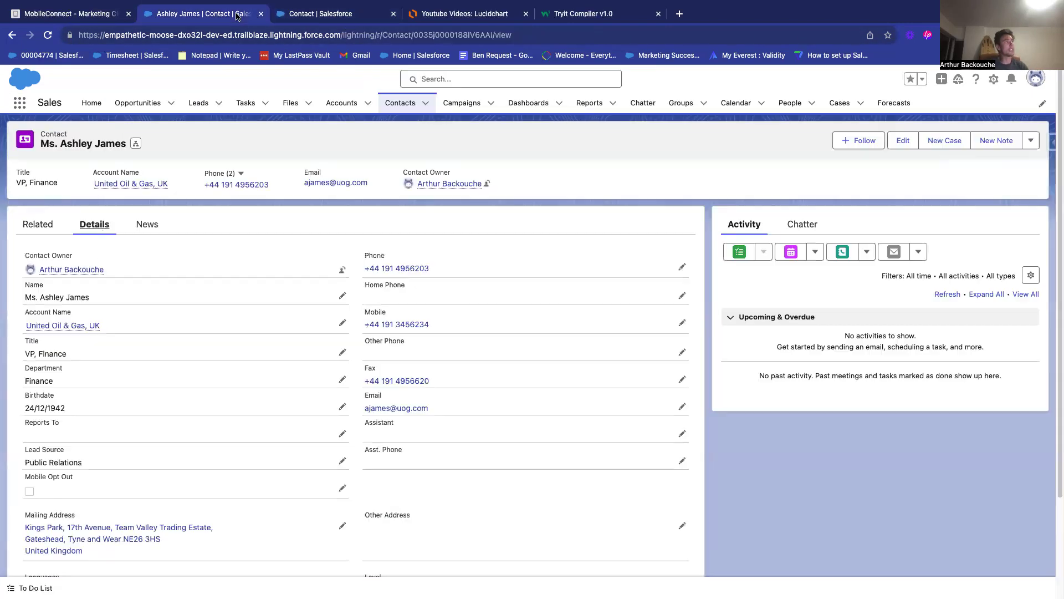
pyautogui.click(75, 14)
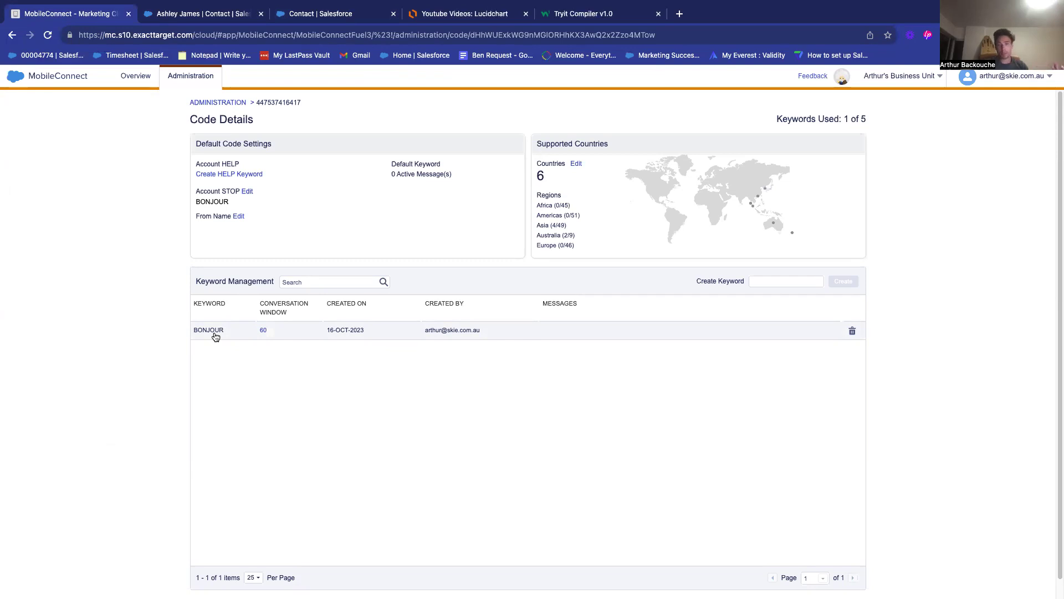
# After reviewing BONJOUR in Code Details, go back to the Sales Cloud contact record
pyautogui.click(227, 17)
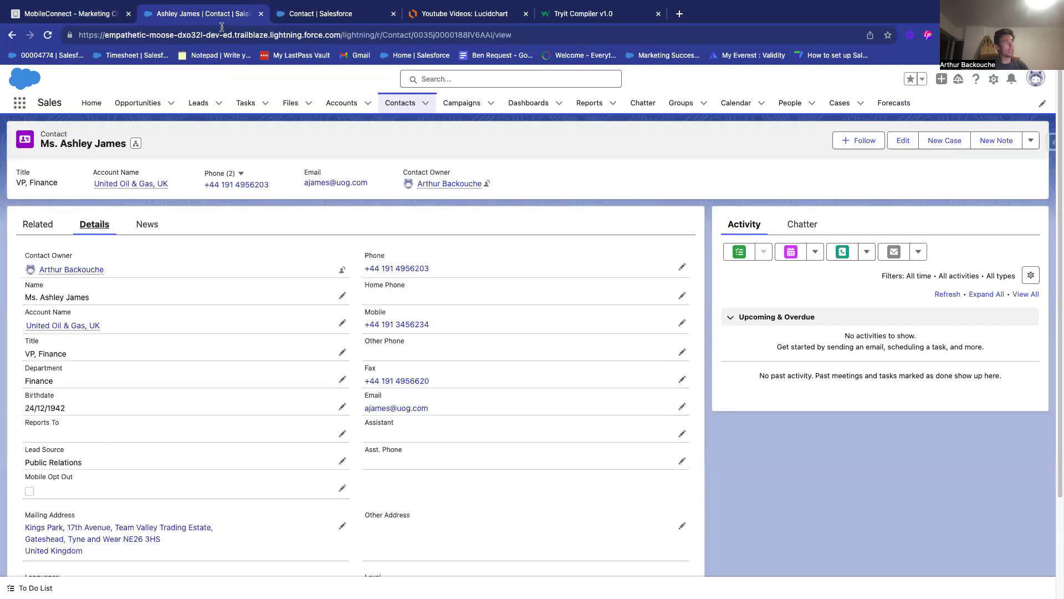
# Check the Contact field list and MobileConnect code, then return to the Lucidchart opt-out flow diagram
pyautogui.click(321, 22)
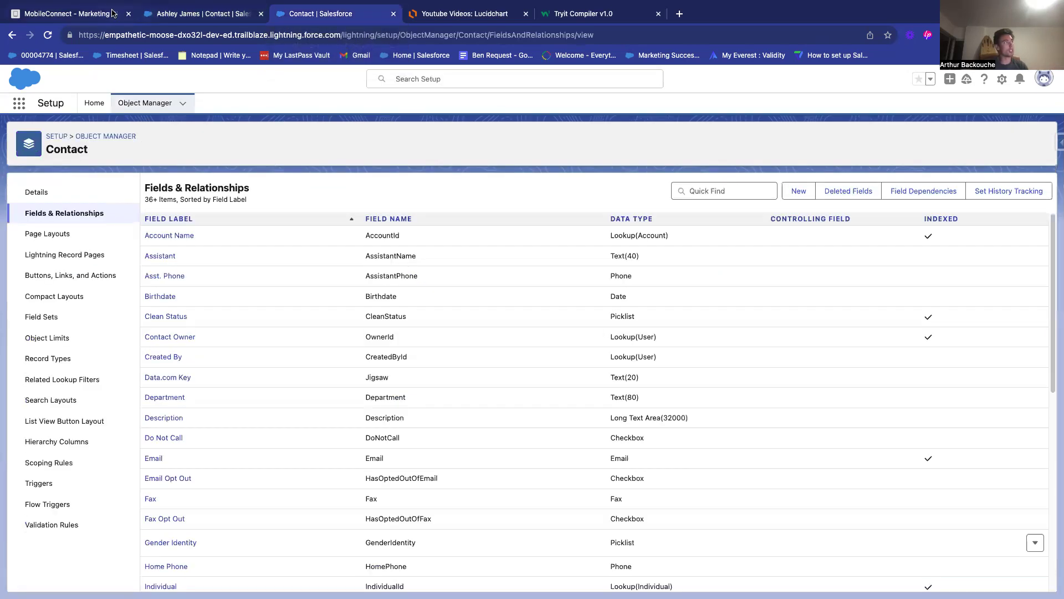
pyautogui.click(96, 14)
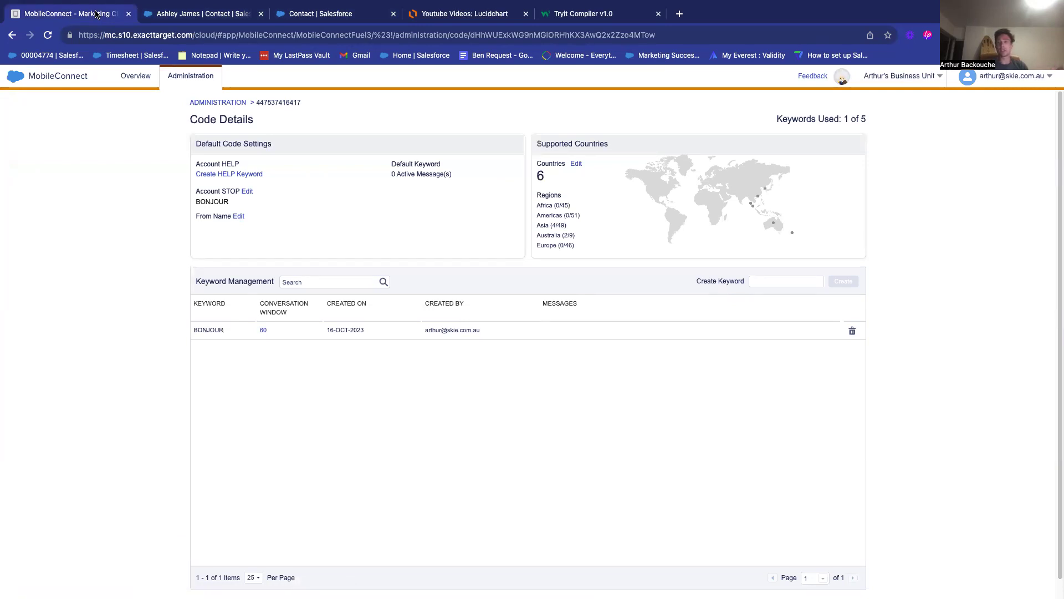
pyautogui.click(306, 18)
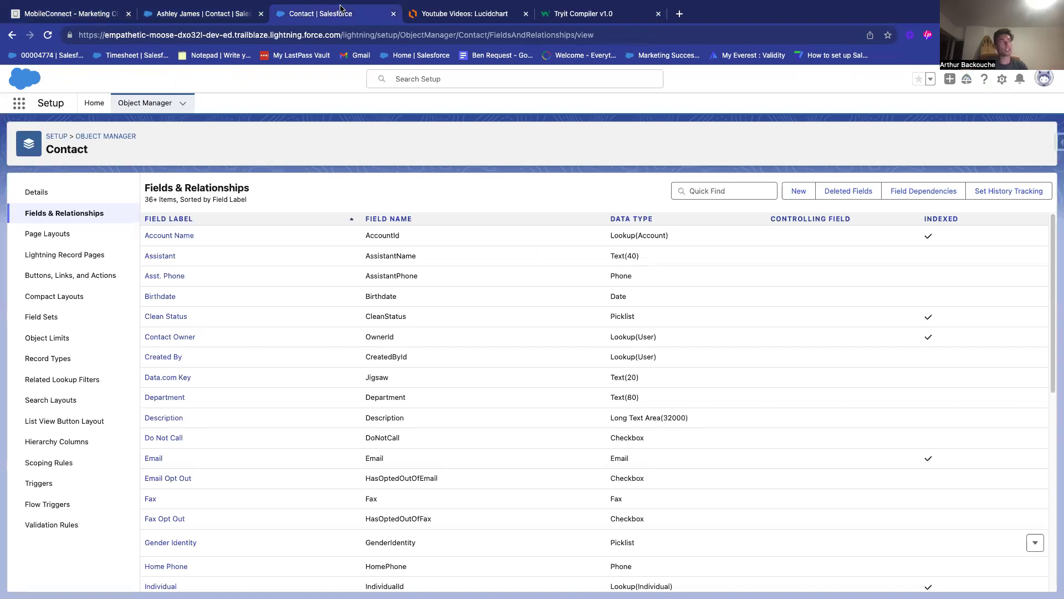
pyautogui.click(506, 19)
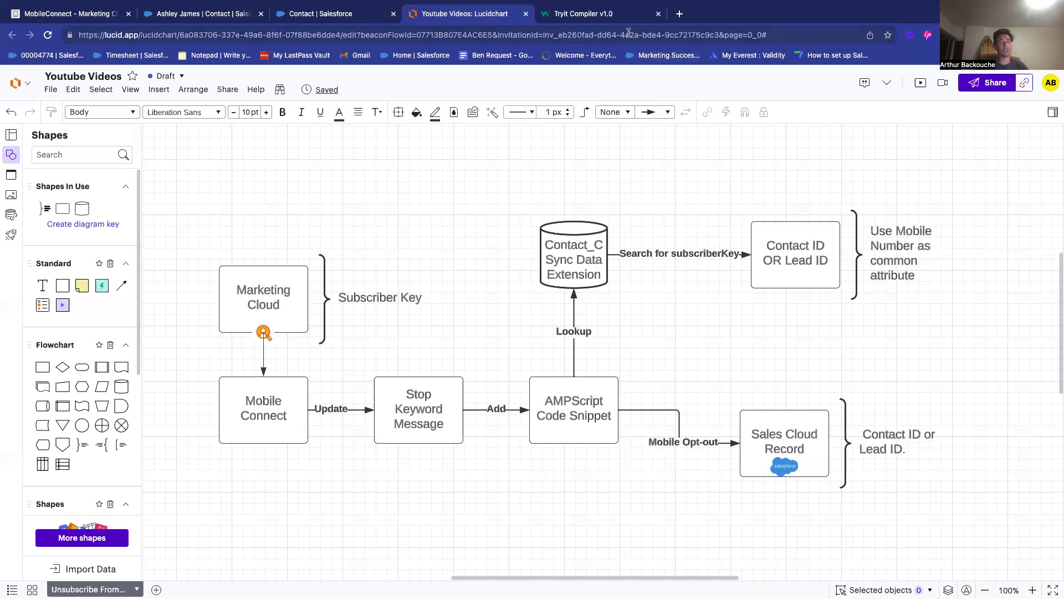
# Select all of the AMPscript snippet that sets the Sales Cloud mobile opt-out field for copying
pyautogui.click(615, 17)
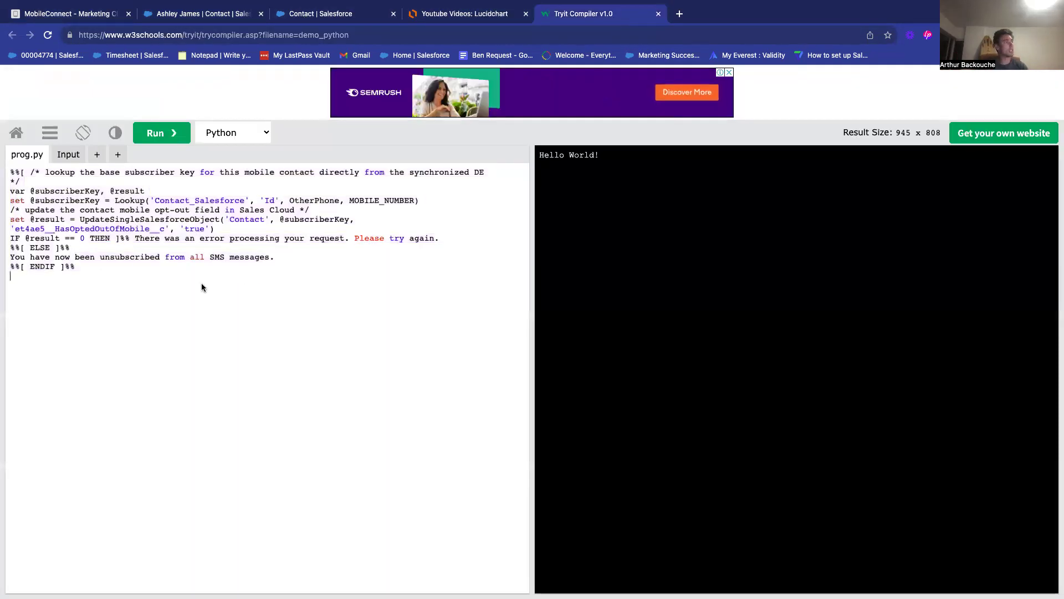
pyautogui.moveTo(111, 304); pyautogui.dragTo(18, 178)
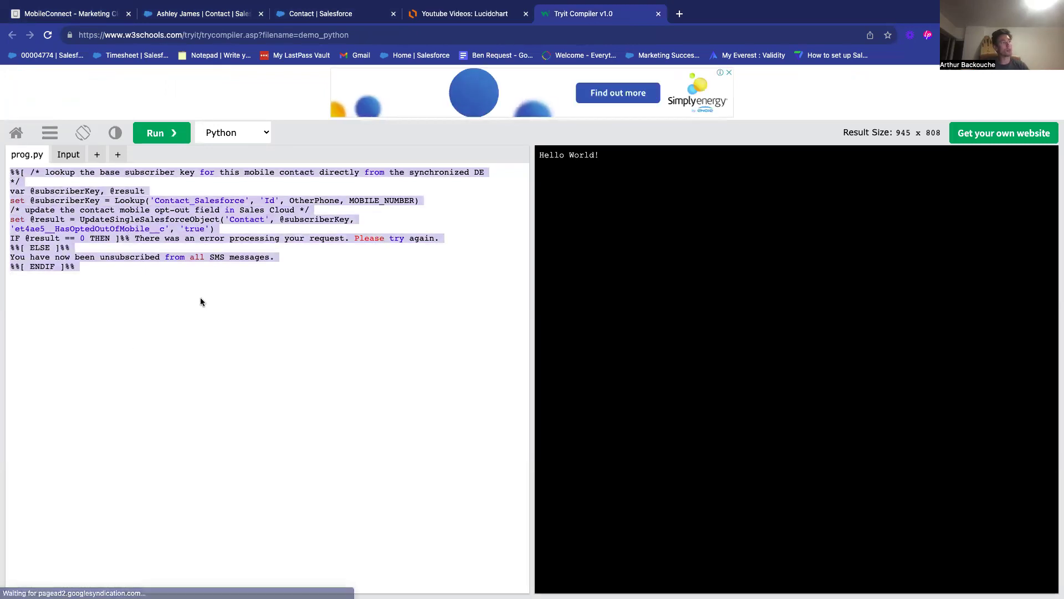